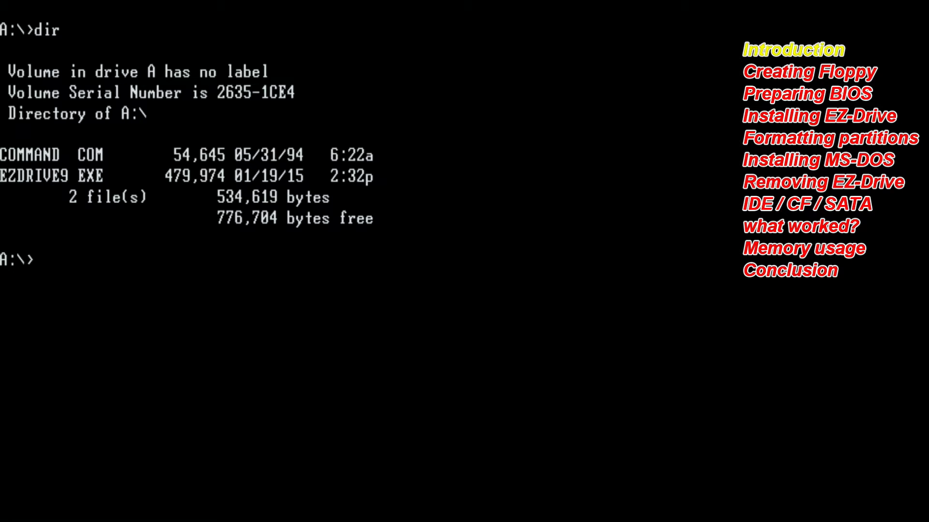
List the floppy in drive A, which holds only EZDRIVE9.EXE (479,974 bytes).
type("ezdrive9")
key("Return")
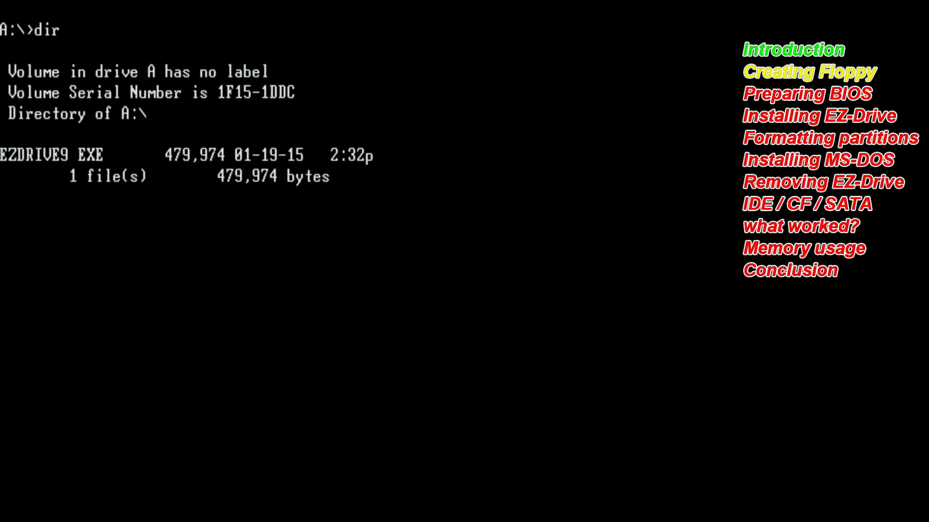
Run ezdrive9 to write a bootable EZ-Drive floppy, letting the machine reboot from it.
type("ezdrive9")
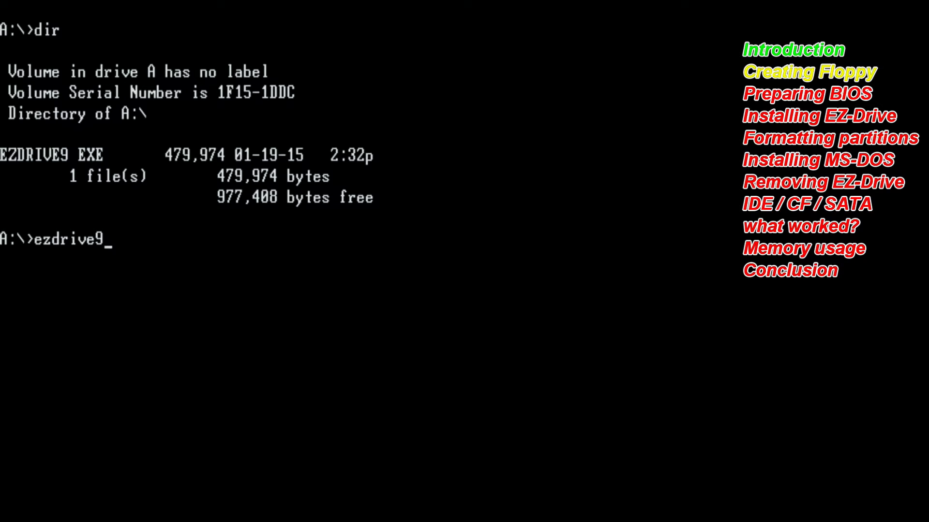
key("Return")
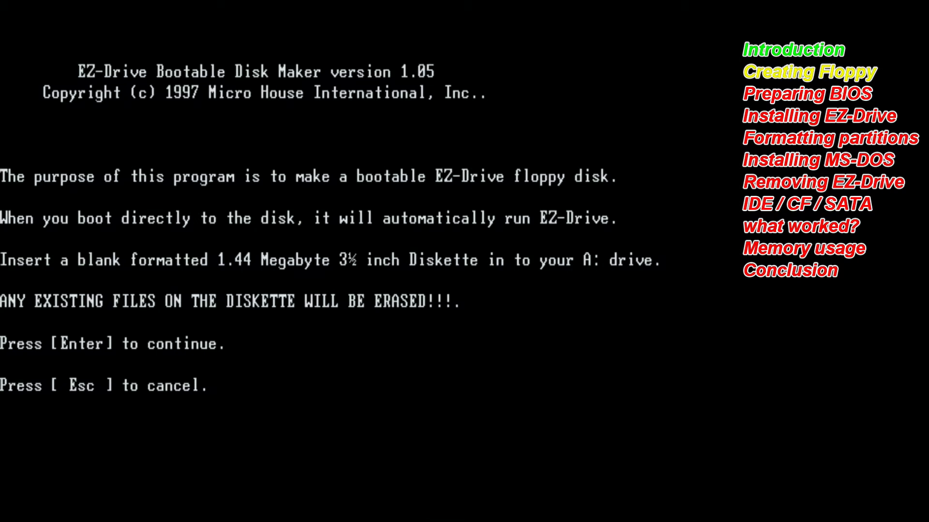
key("Return")
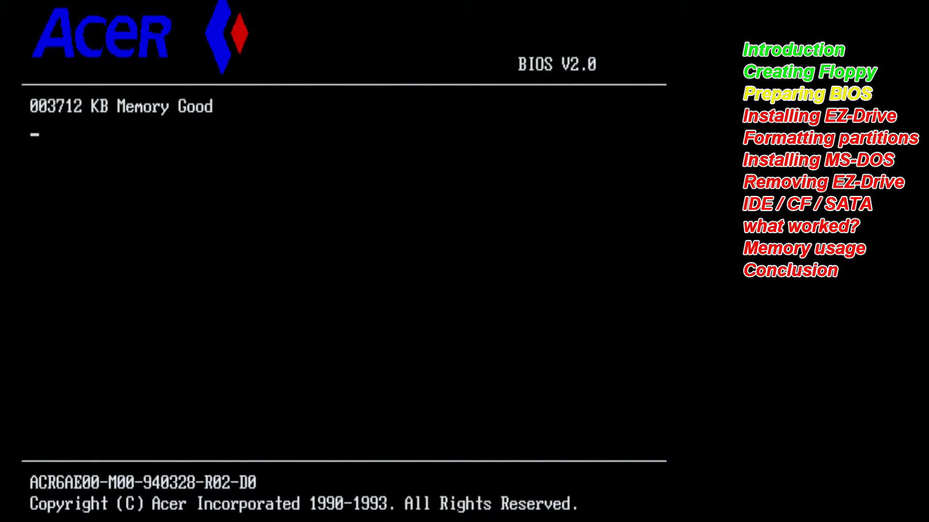
In the BIOS Basic System Configuration, set Fixed Disk 0's type to User.
key("ctrl+alt+Escape")
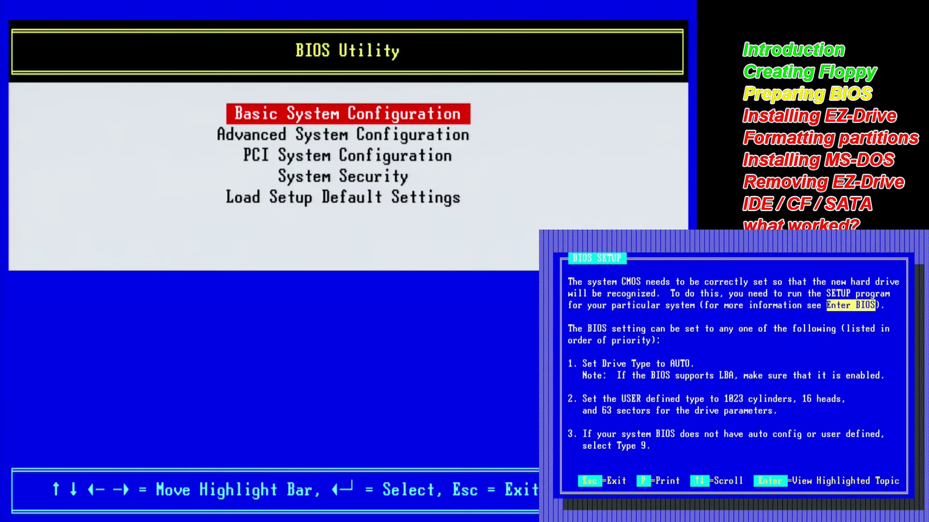
key("Return")
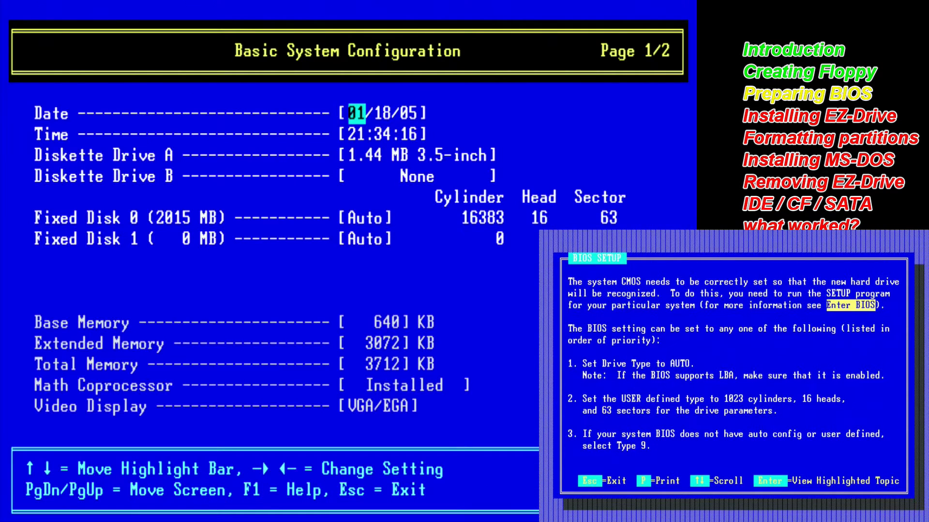
key("Down")
key("Down")
key("Down")
key("Down")
key("Down")
key("Down")
key("Down")
key("Down")
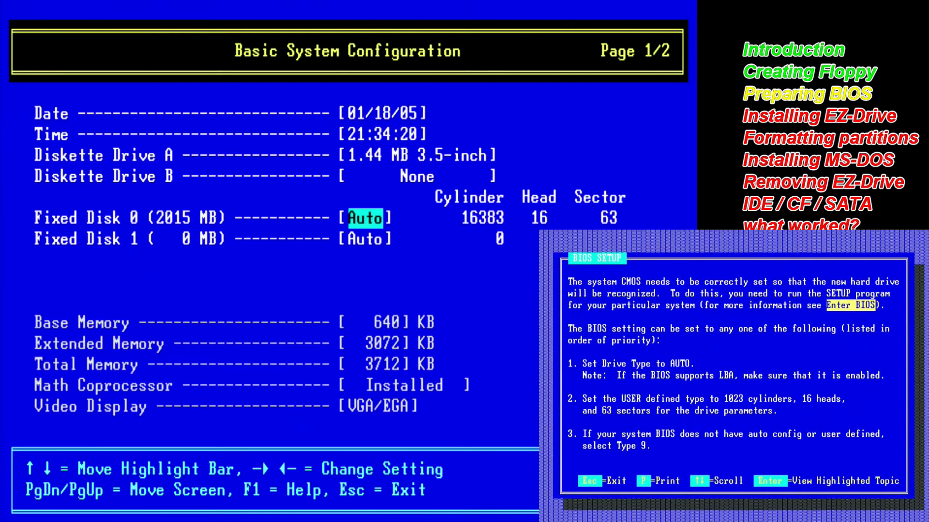
key("Right")
key("Right")
key("Right")
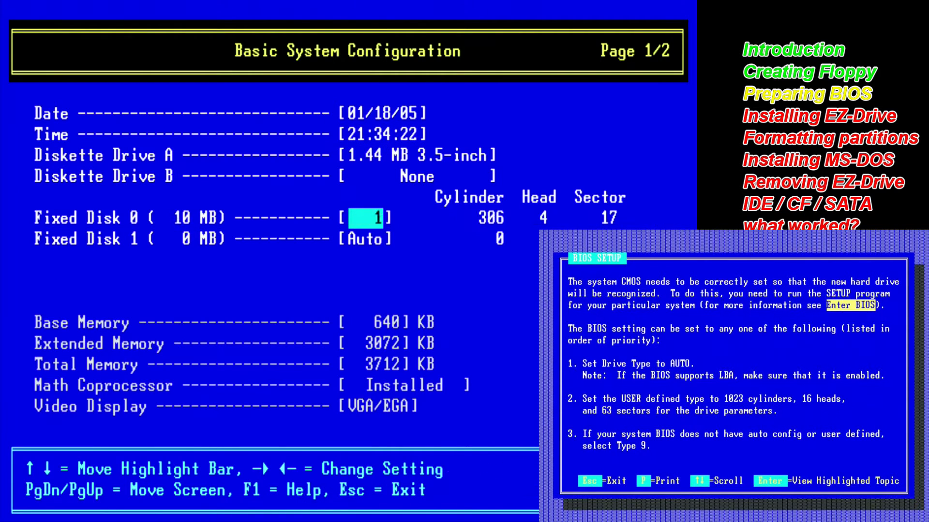
key("Right")
key("Right")
key("Right")
key("Right")
key("Right")
key("Right")
key("Right")
key("Right")
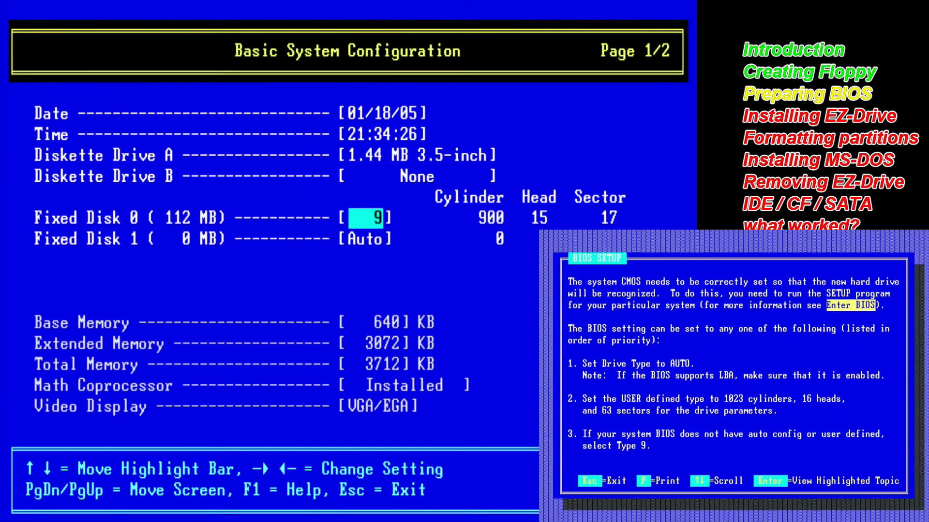
key("Left")
key("Left")
key("Left")
key("Left")
key("Left")
key("Left")
key("Left")
key("Left")
key("Left")
key("Left")
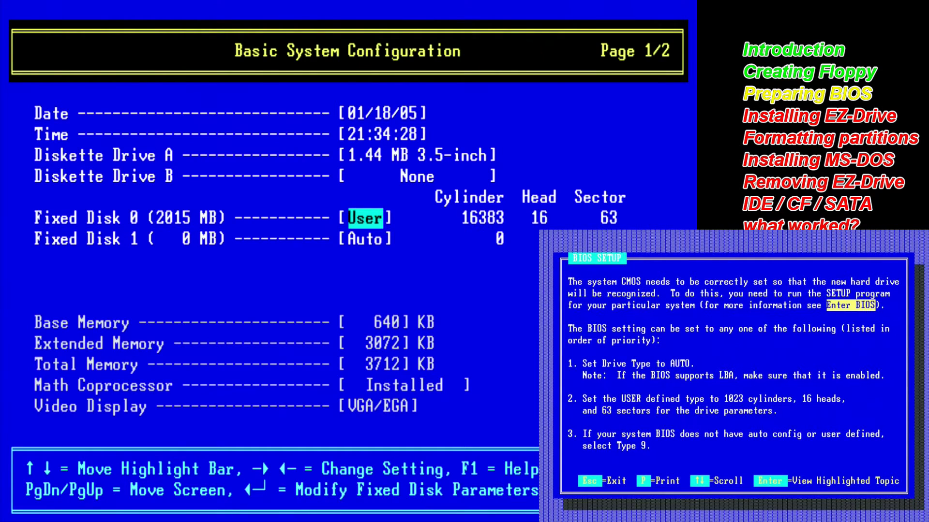
key("Down")
key("Up")
key("Right")
key("Left")
Enter 1023 cylinders, 16 heads and 63 sectors for Fixed Disk 0.
key("Return")
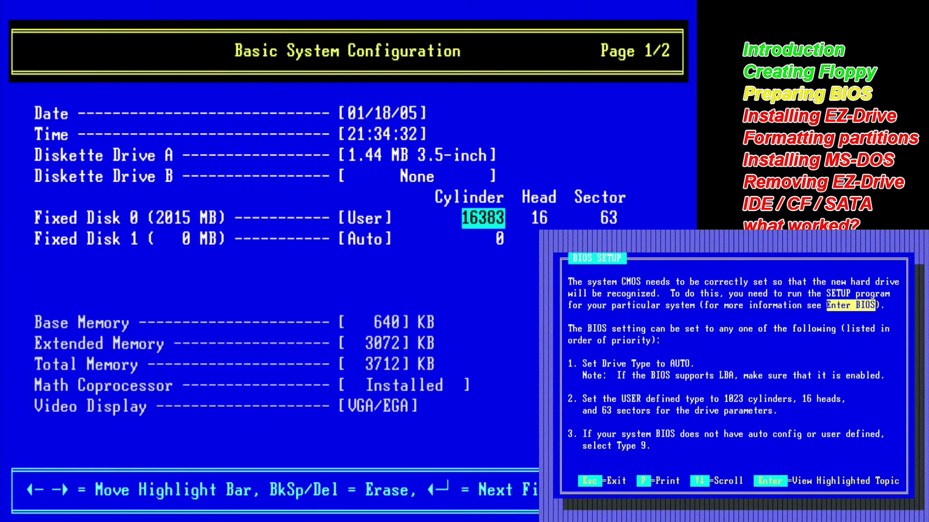
type("1023")
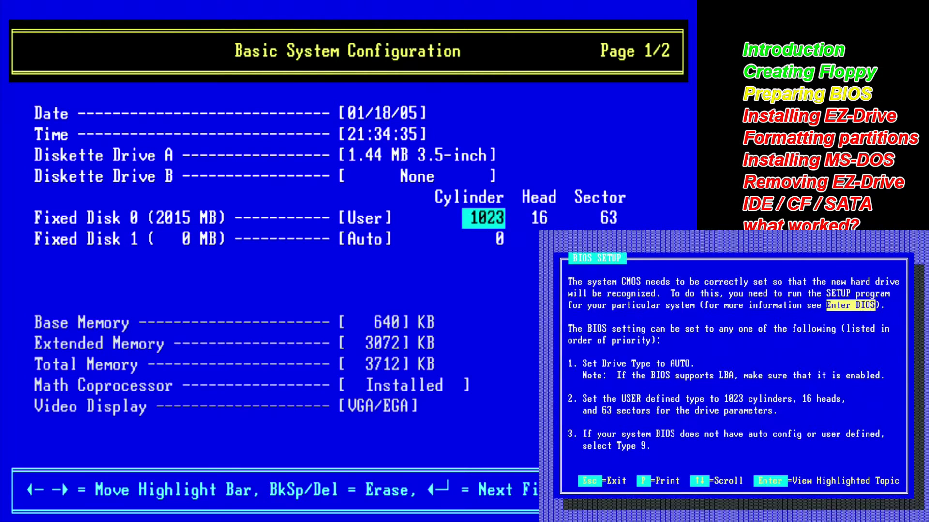
key("Return")
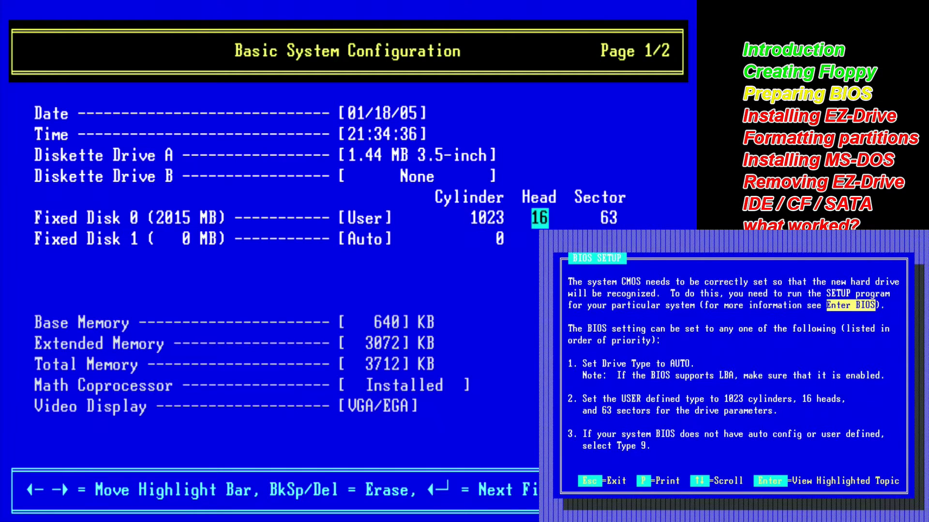
type("16")
key("Return")
key("Left")
key("Left")
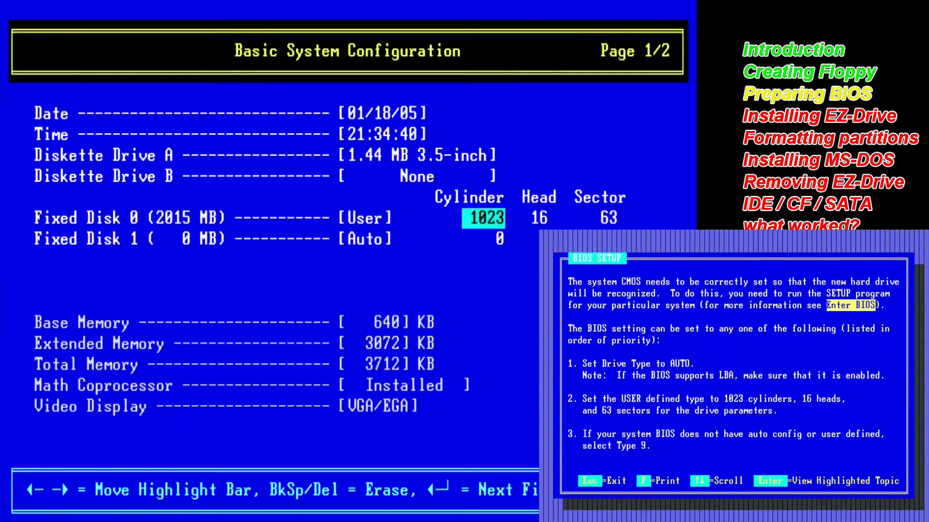
key("Down")
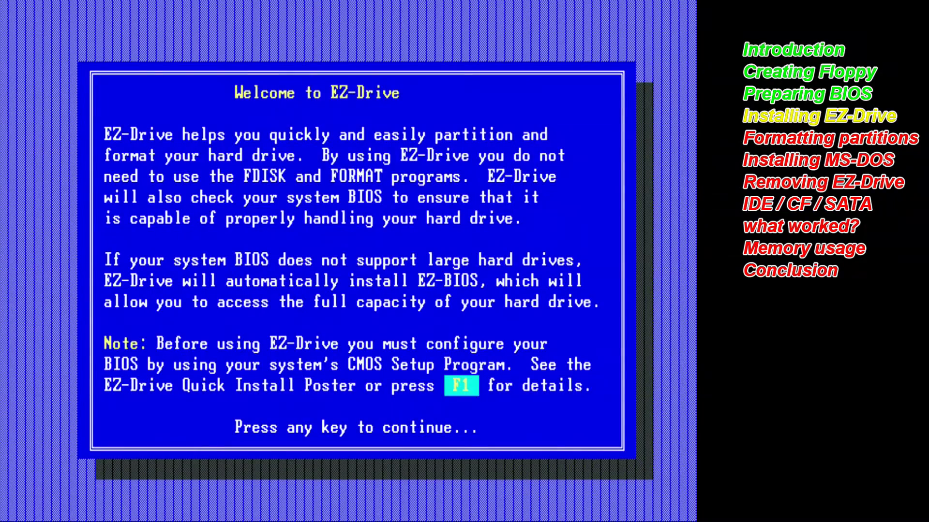
Start a Fully Automatic Install on drive ST380021A, confirming erasure with YES.
key("Return")
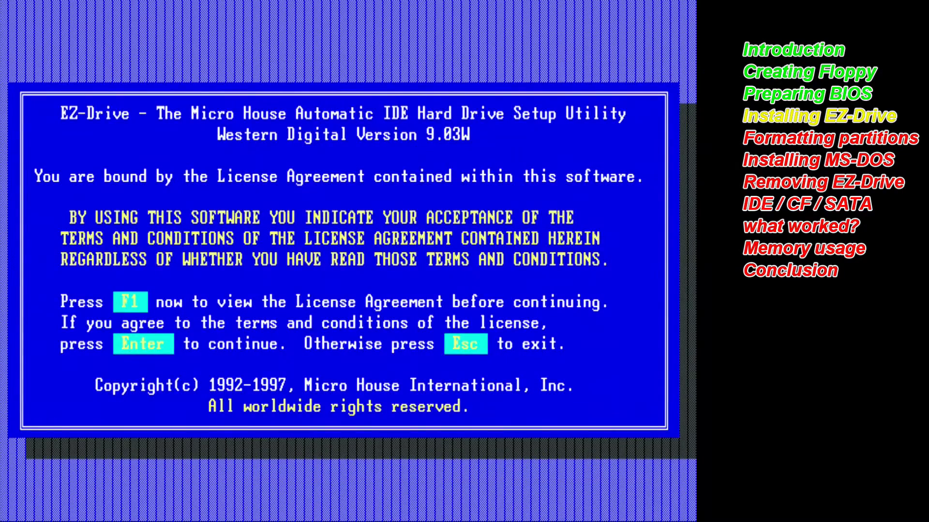
key("Return")
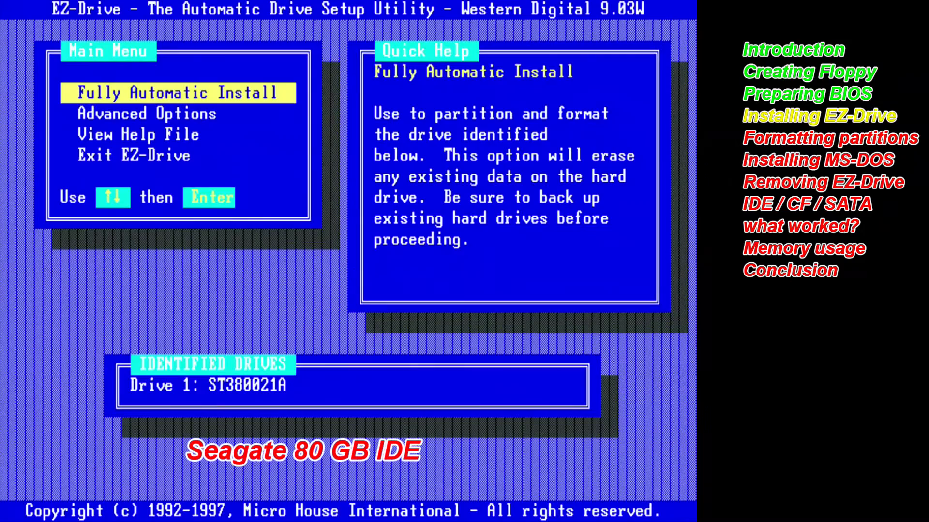
key("Return")
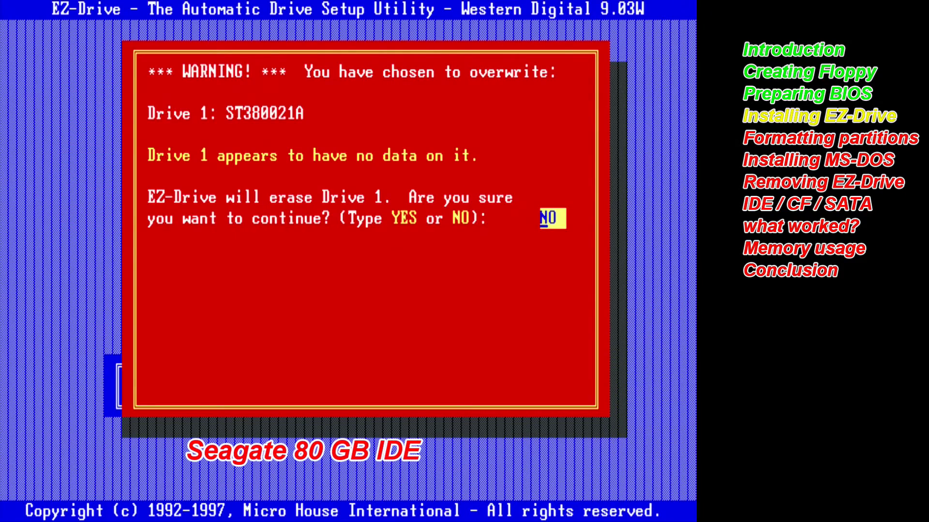
type("YES")
key("Return")
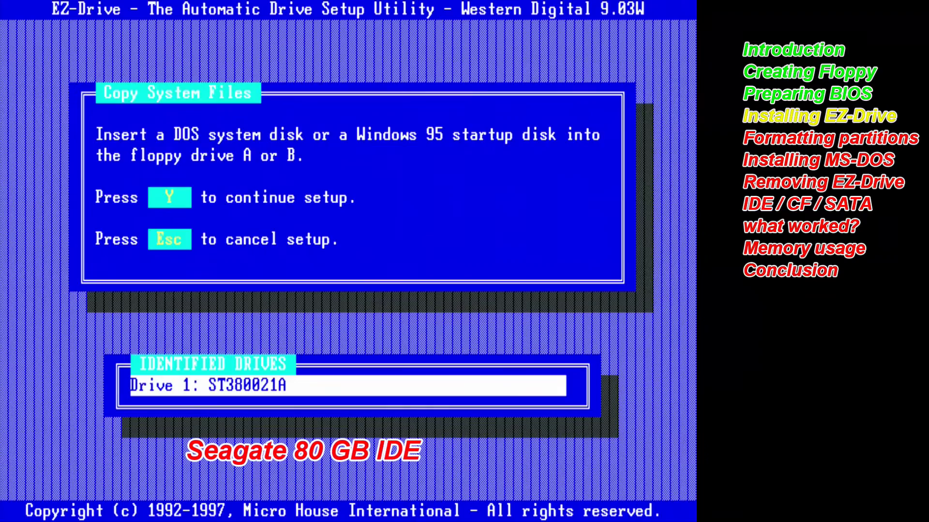
Accept the four 2106 MB and one 16 MB partitions, then dismiss the formatting failure.
key("y")
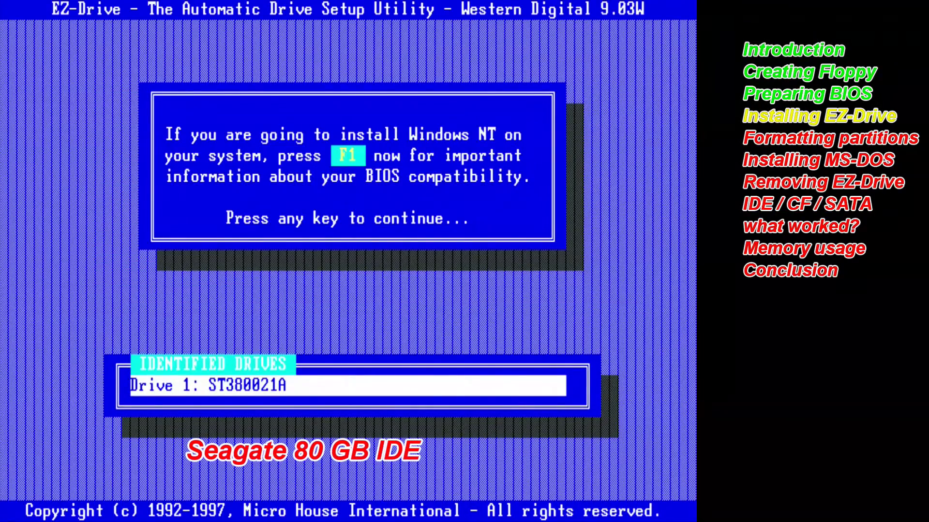
key("Return")
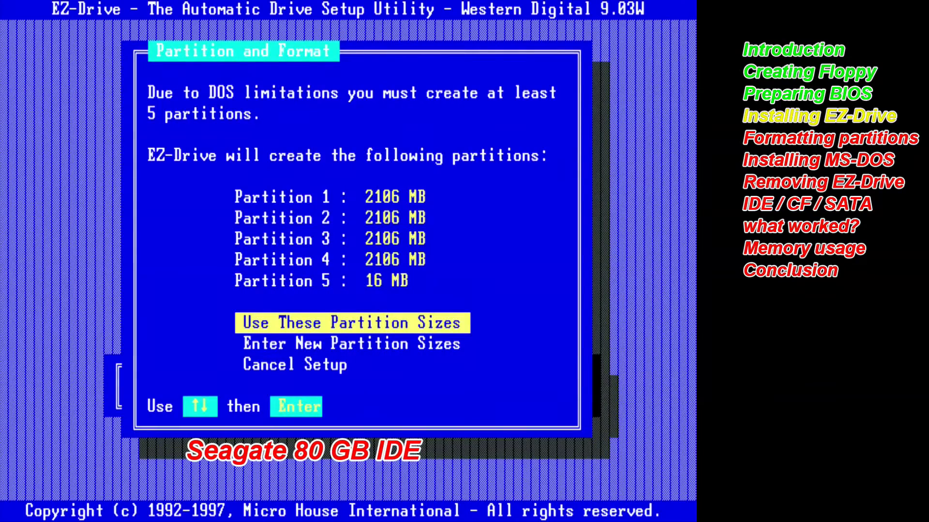
key("Return")
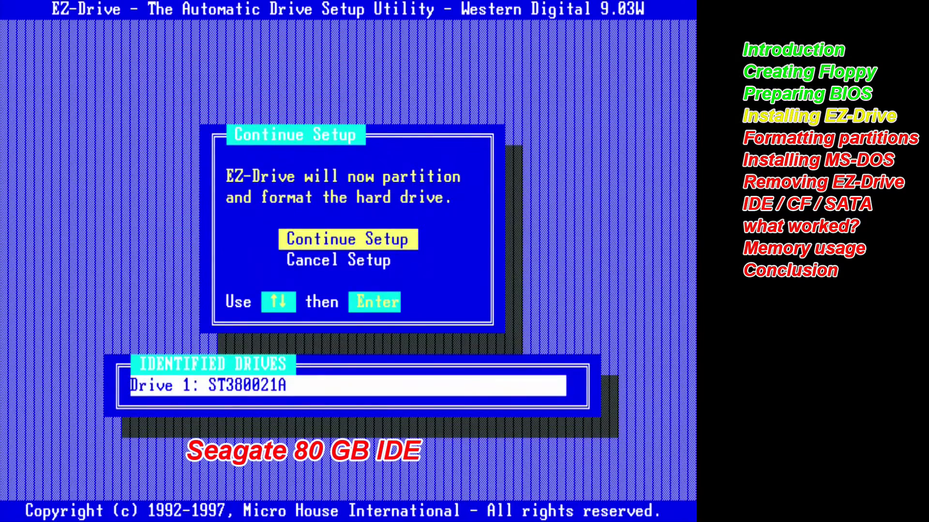
key("Return")
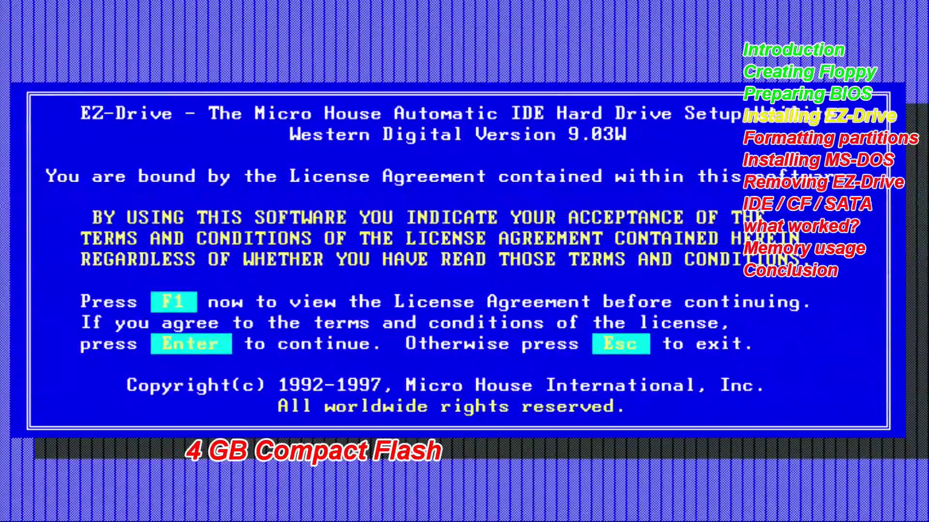
key("Return")
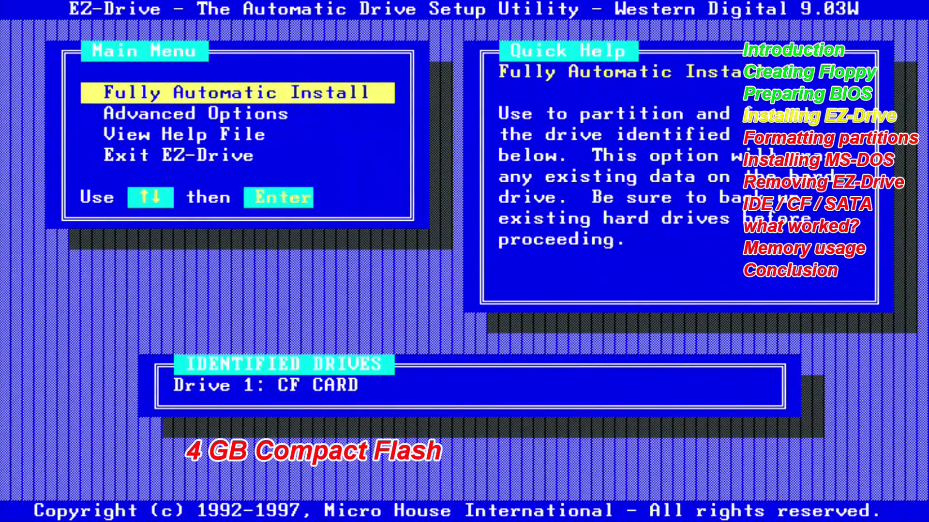
Erase the CF card with YES and accept the 2110 MB and 1920 MB partitions.
key("Return")
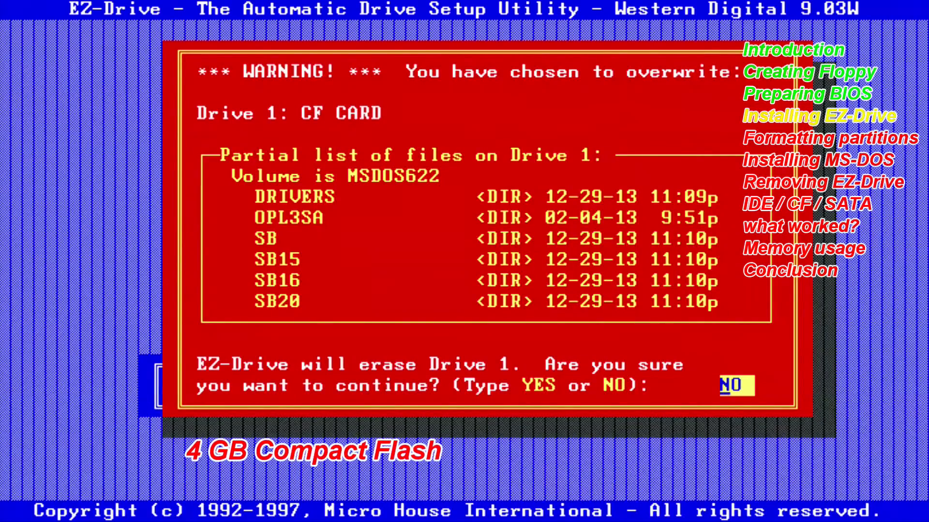
type("YES")
key("Return")
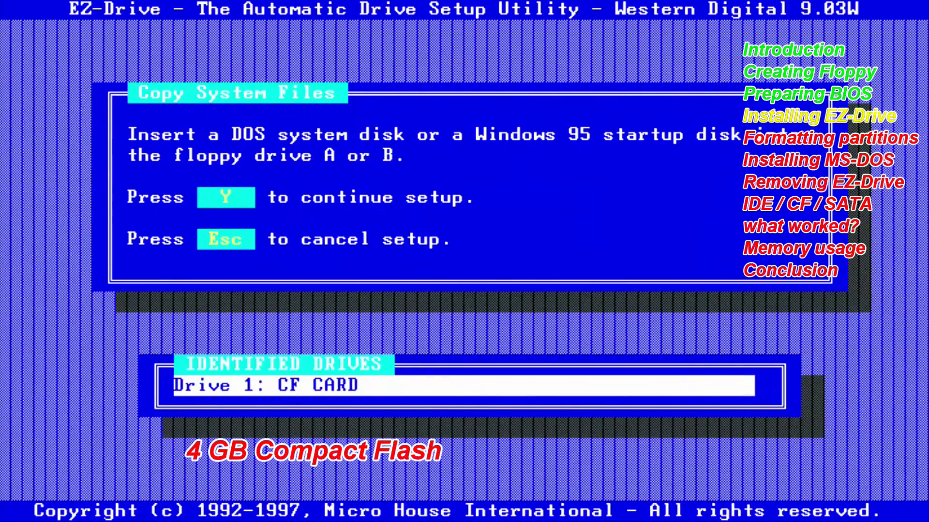
key("y")
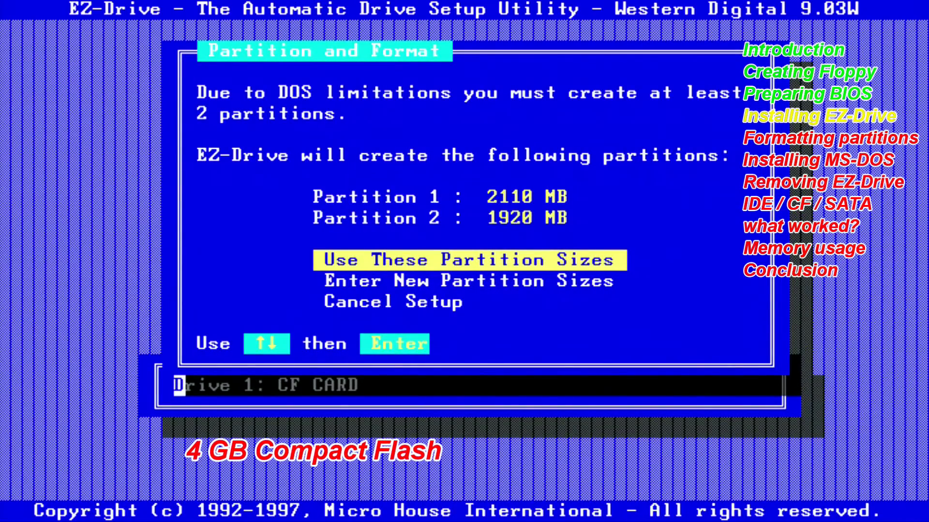
key("Return")
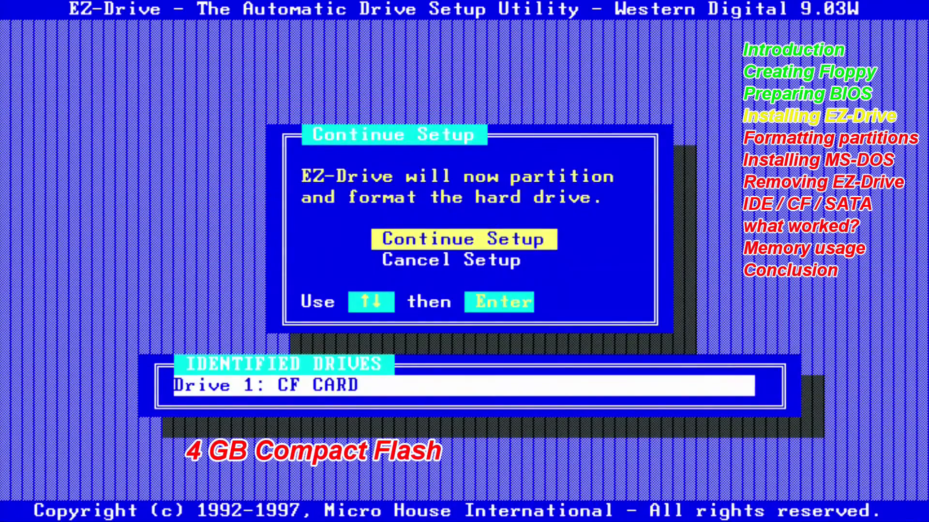
key("Return")
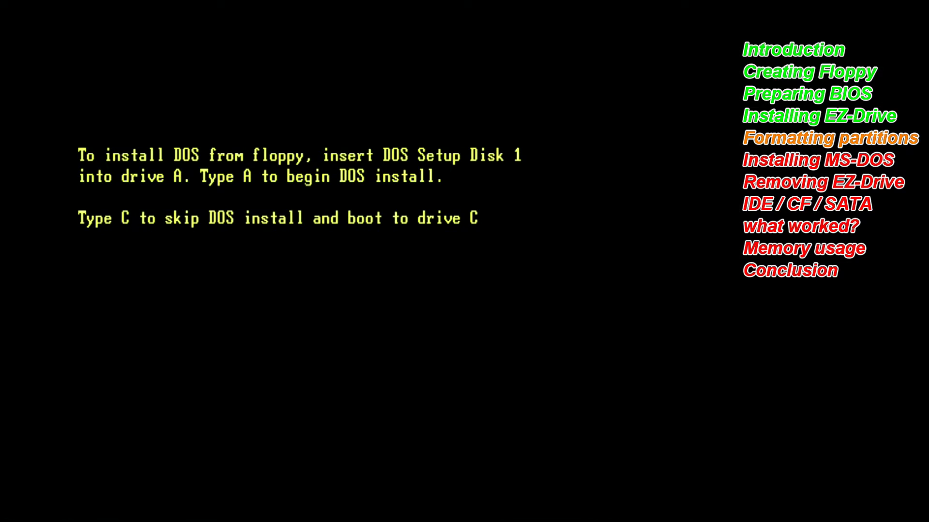
Boot DOS from the floppy with F5 and format drive C with label RETRO_C.
key("a")
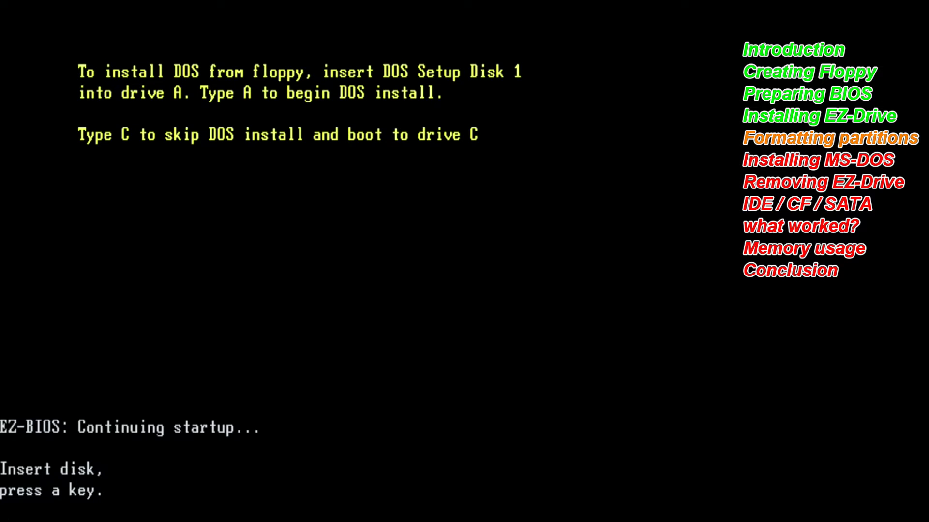
key("Return")
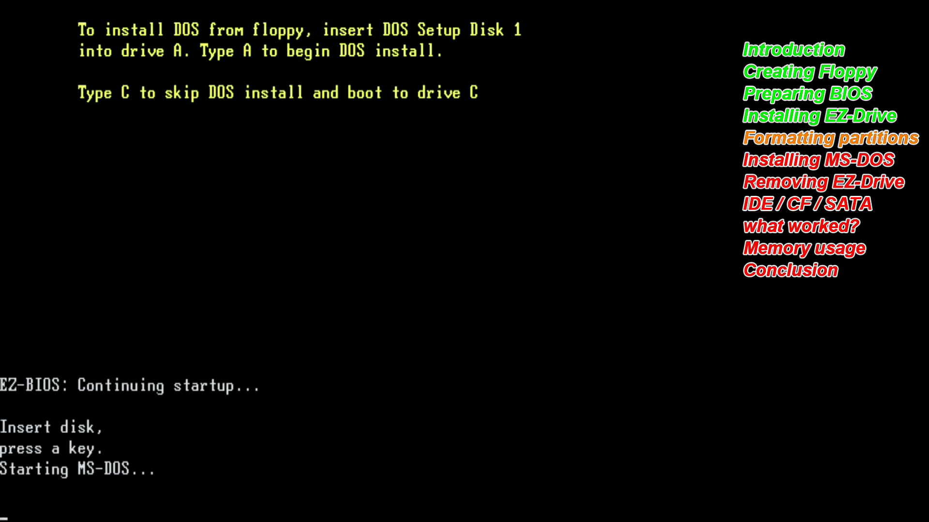
key("F5")
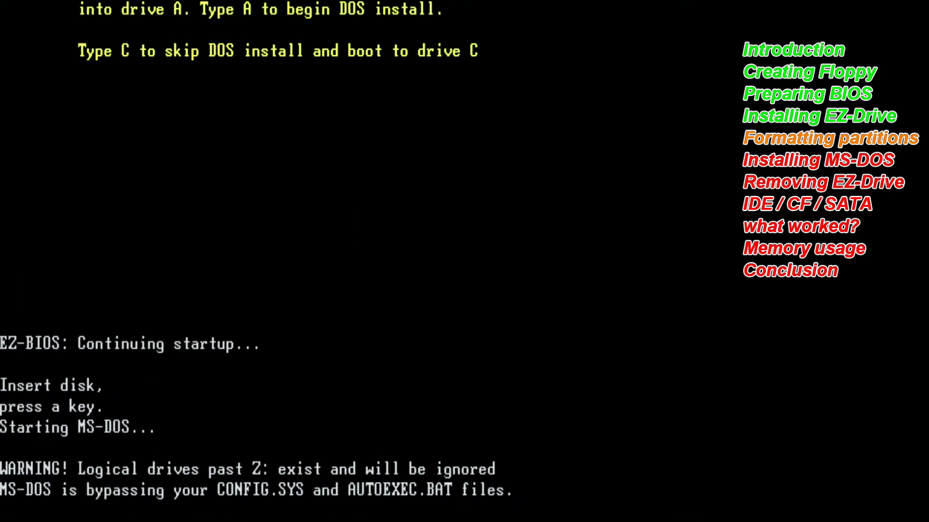
type("format")
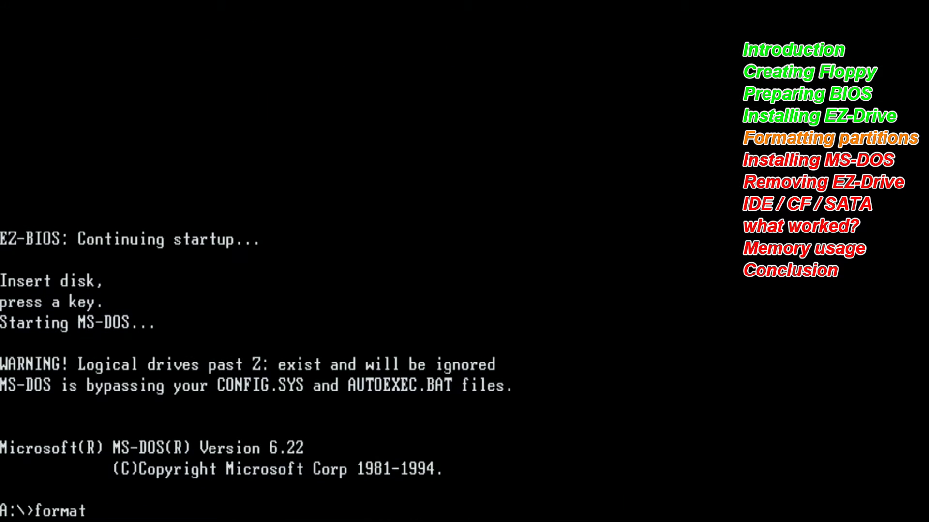
type(" c: /u")
key("Return")
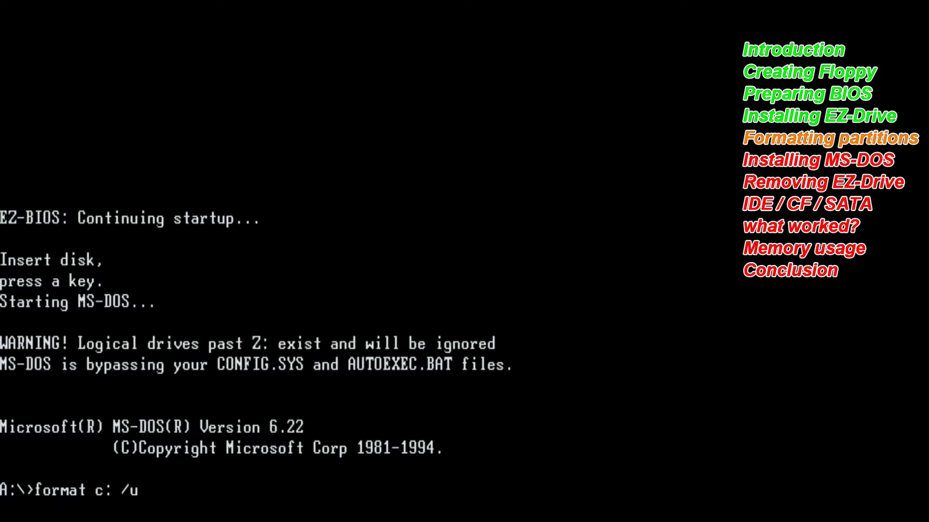
type("y")
key("Return")
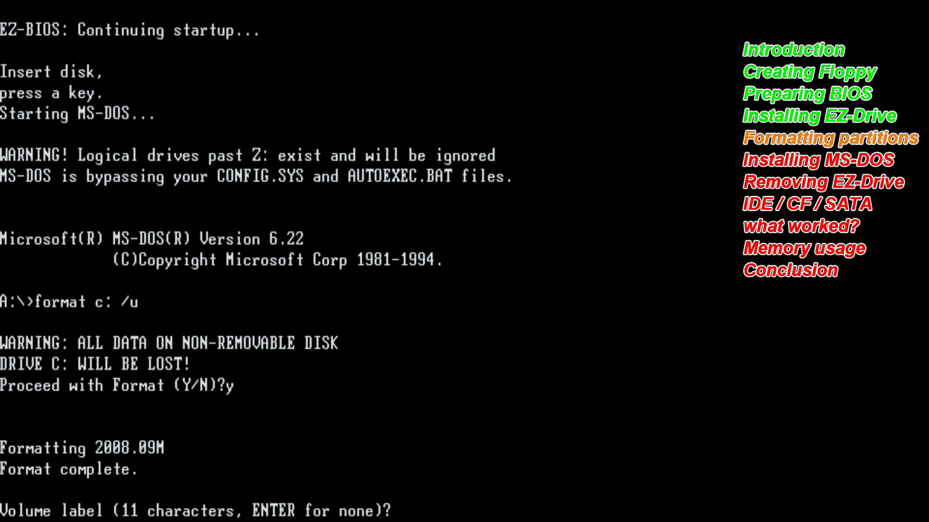
type("RETRO_C")
key("Return")
Format drives D, E and F with /u, labelling them RETRO_D, RETRO_E and RETRO_F.
type("format")
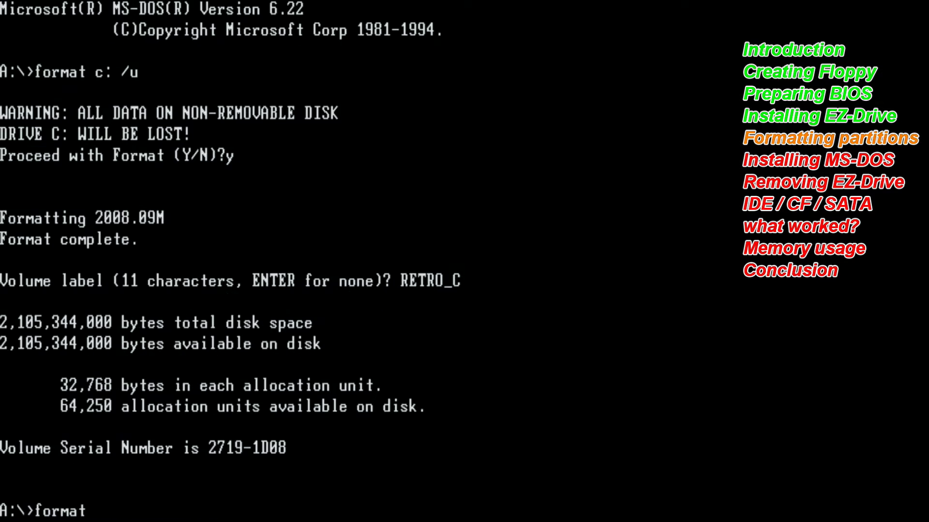
type(" D: /u")
key("Return")
type("y")
key("Return")
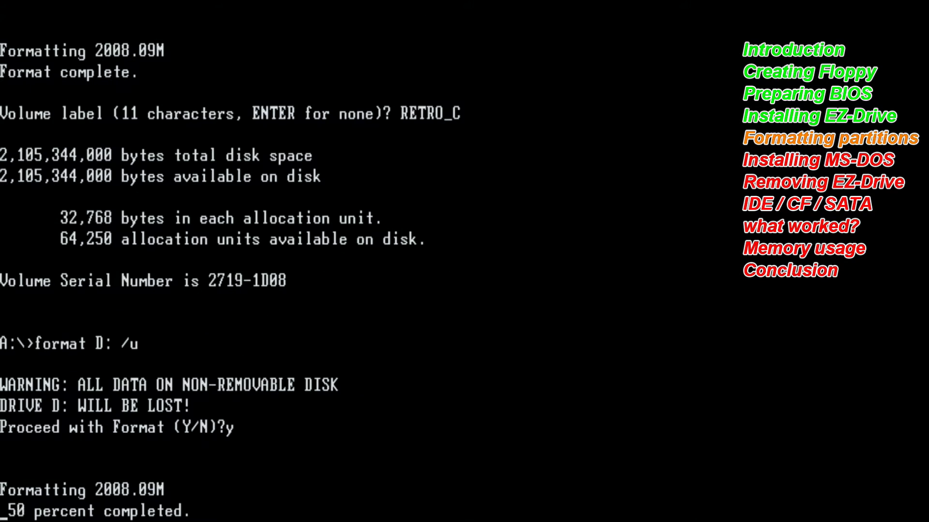
type("RETRO_D")
key("Return")
type("forma")
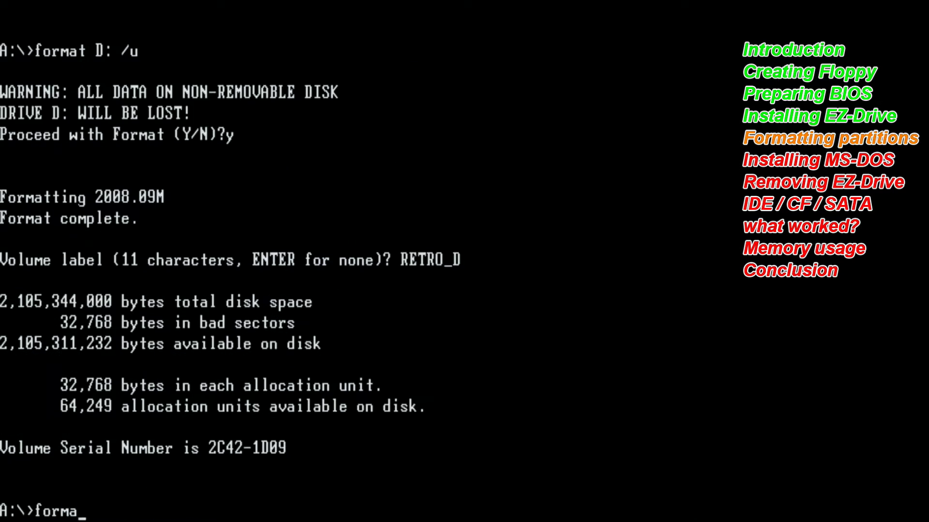
type("t e: /u")
key("Return")
type("y")
key("Return")
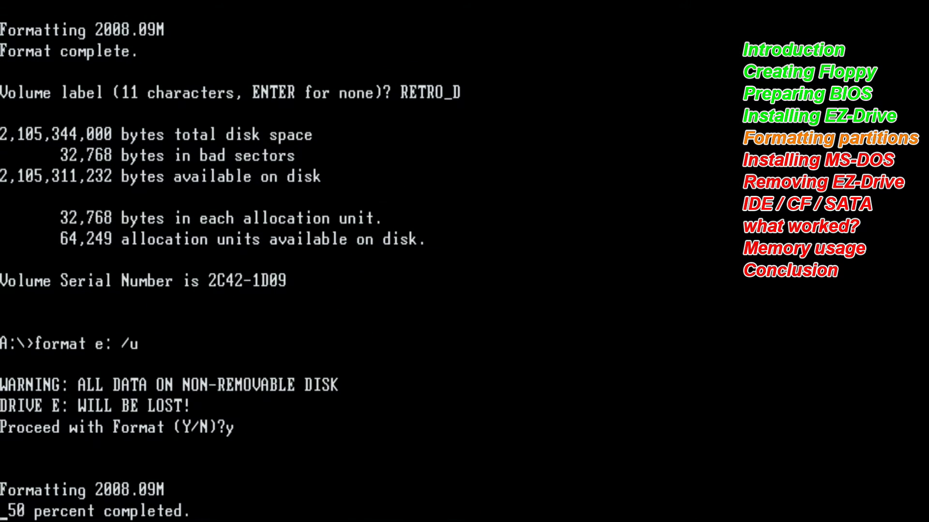
type("RETRO_E")
key("Return")
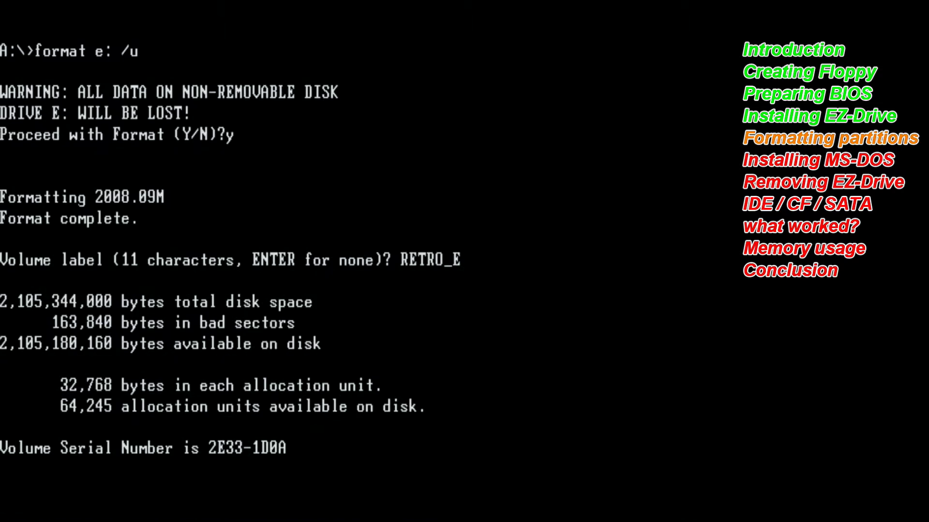
type("format f: /u")
key("Return")
type("y")
key("Return")
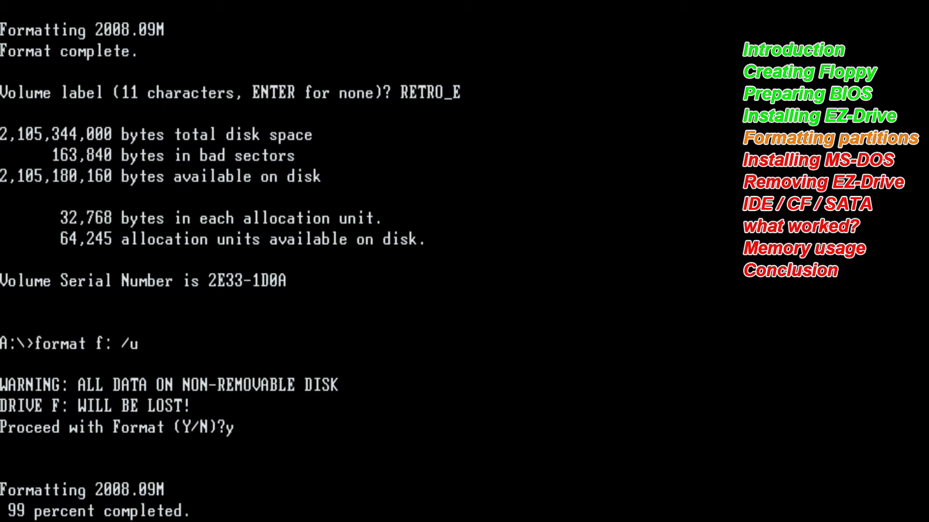
type("RETRO_F")
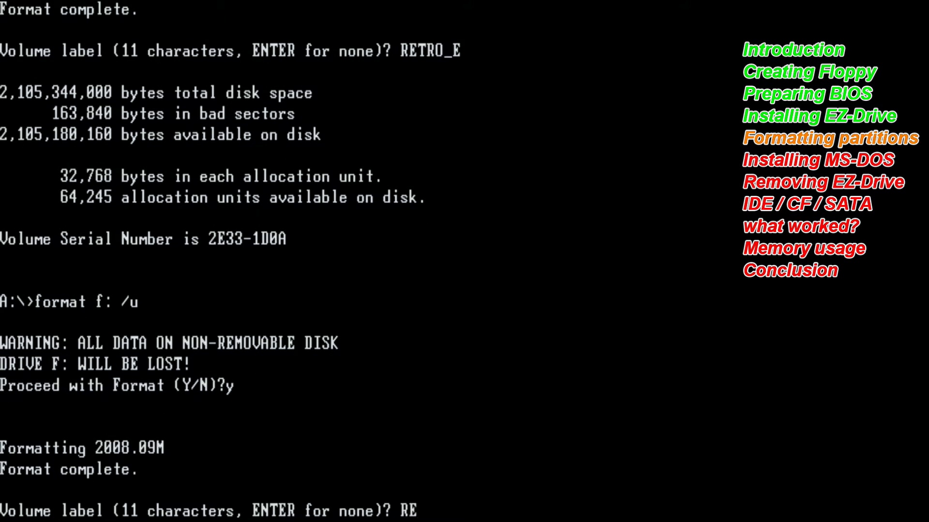
key("Return")
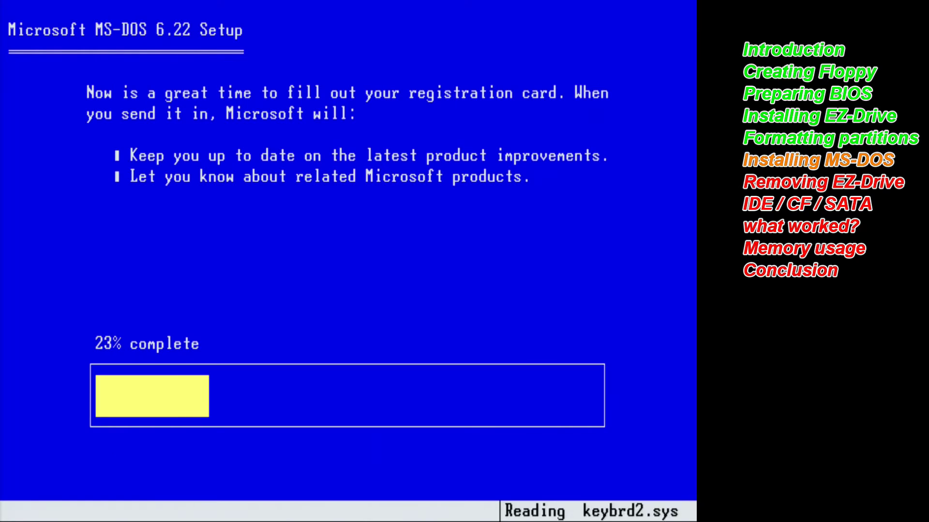
Continue Setup after inserting Setup Disks #2 and #3, letting it reboot to C:\>.
key("Return")
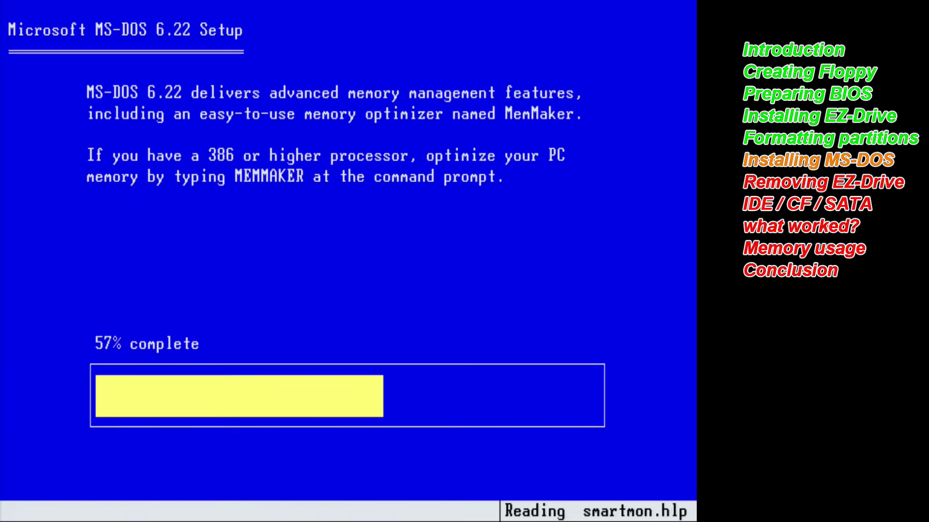
key("Return")
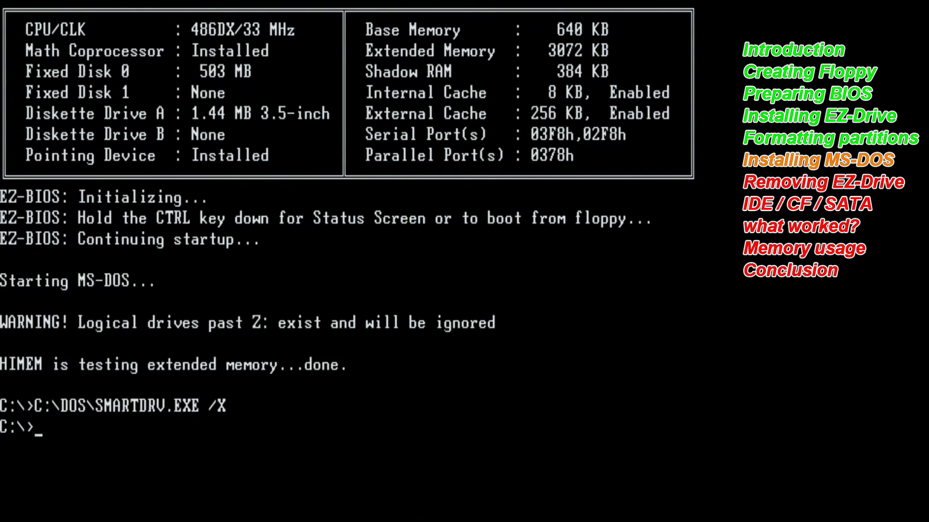
List drive C, then turn off EZ-BIOS control for the drive and save.
type("dir")
key("Return")
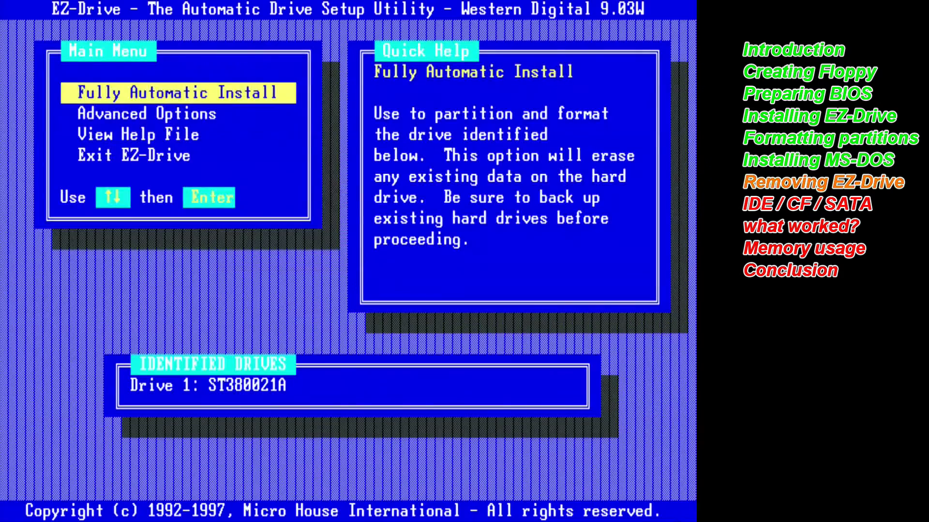
key("Down")
key("Return")
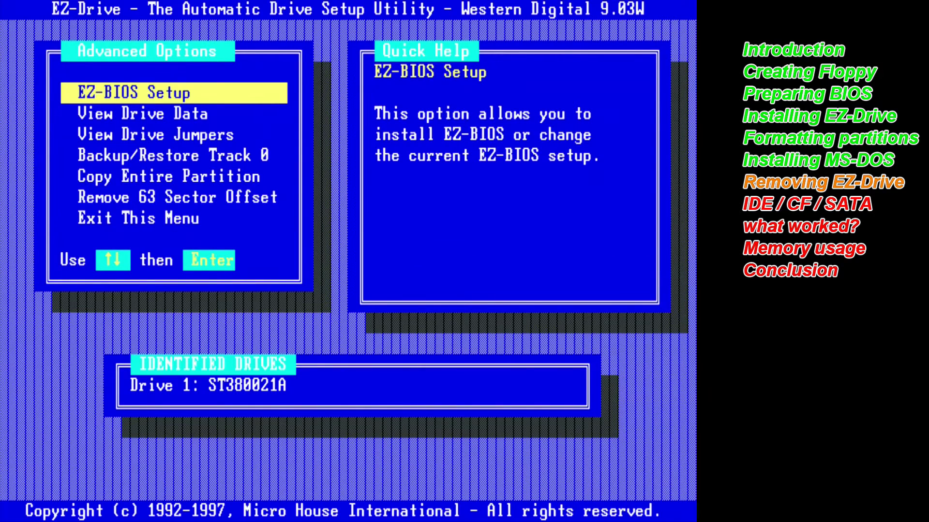
key("Return")
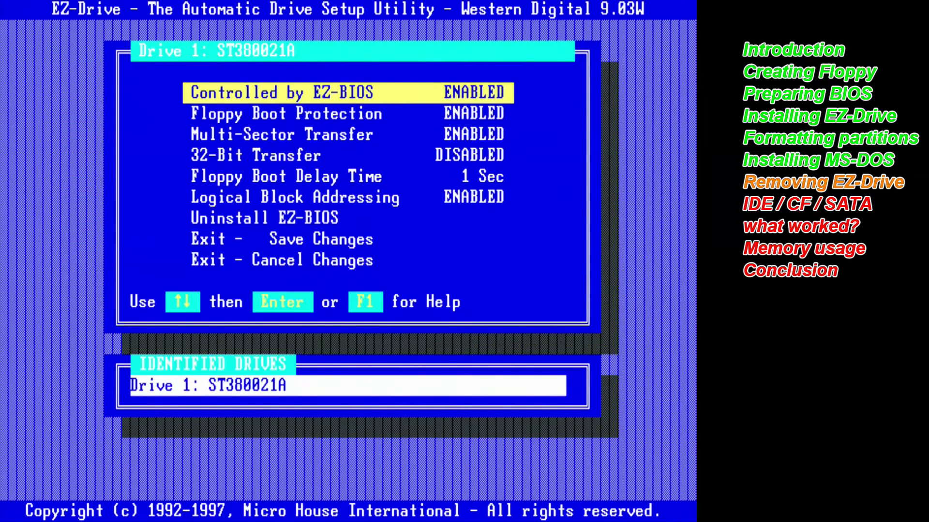
key("Down")
key("Down")
key("Up")
key("Up")
key("Return")
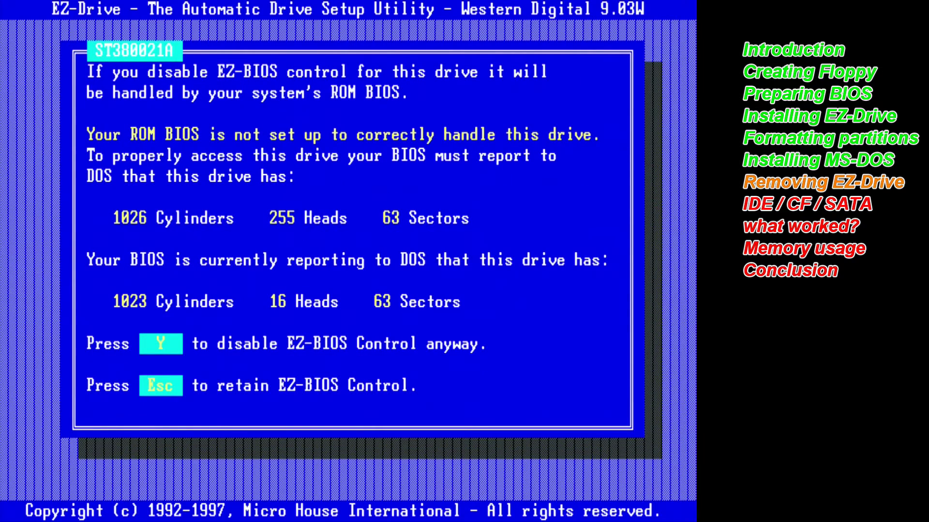
key("y")
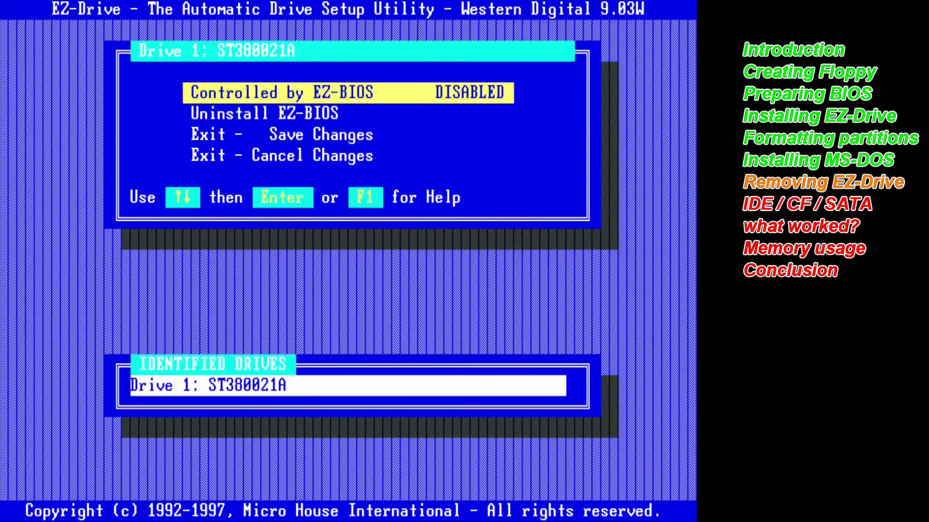
key("Down")
key("Down")
key("Return")
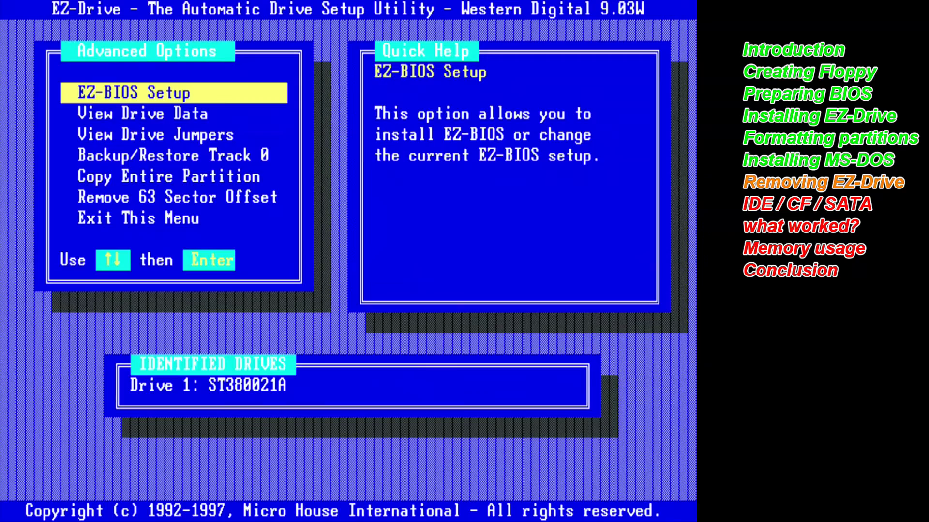
Uninstall EZ-BIOS from drive 1 and dismiss the removal notice.
key("Return")
key("Down")
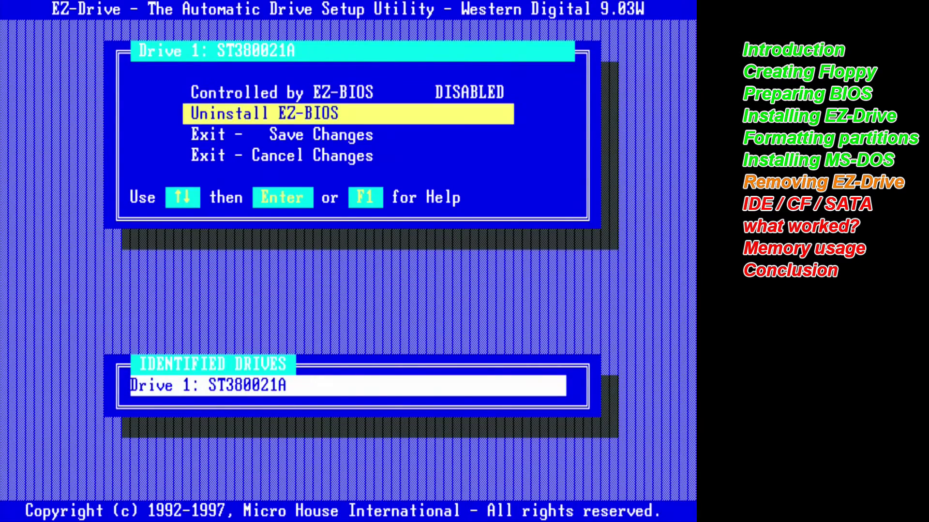
key("Return")
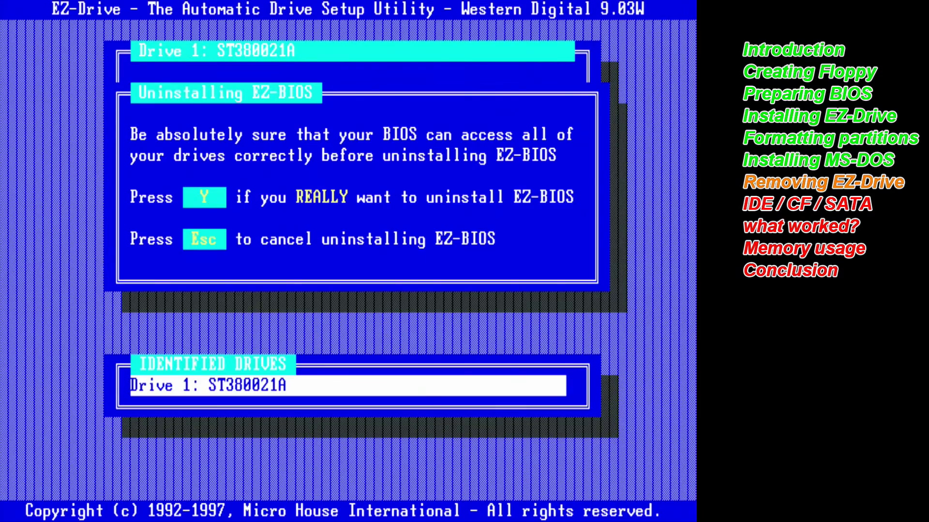
key("y")
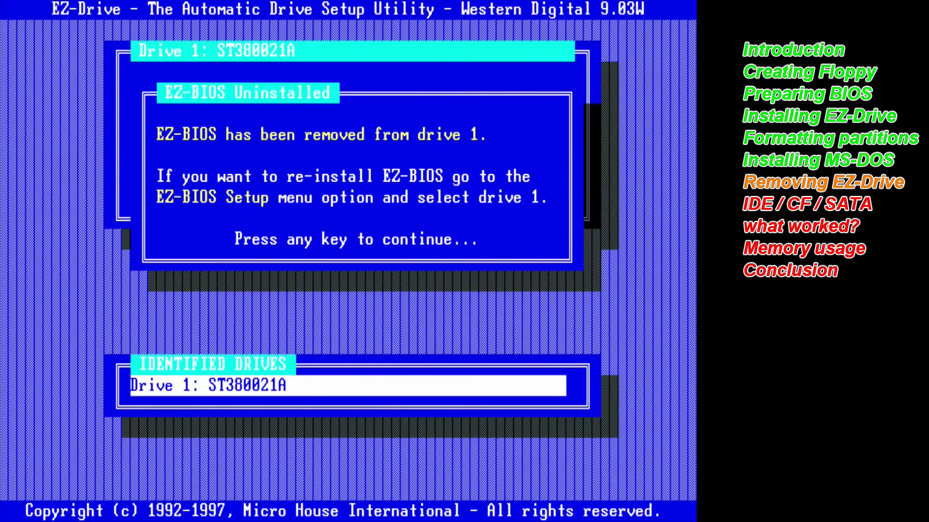
key("Return")
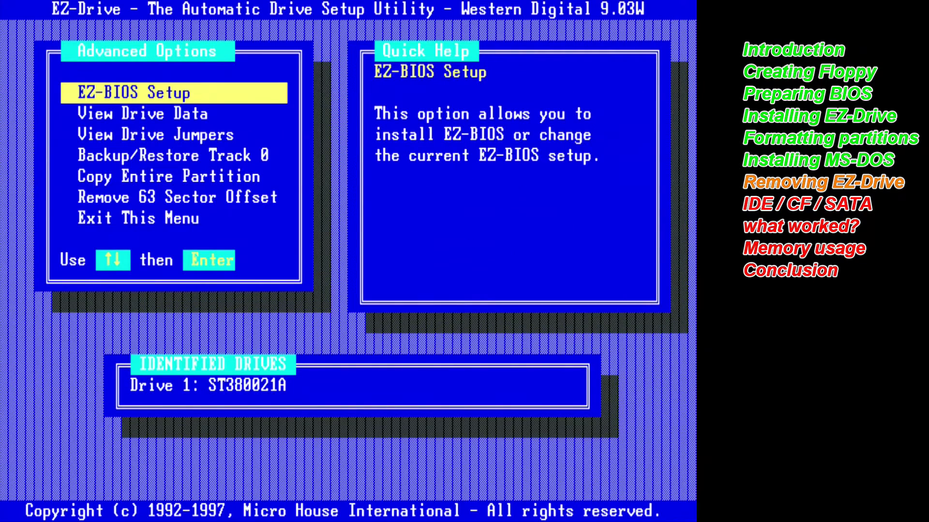
Exit EZ-Drive and confirm restarting the machine.
key("Down")
key("Down")
key("Down")
key("Down")
key("Down")
key("Down")
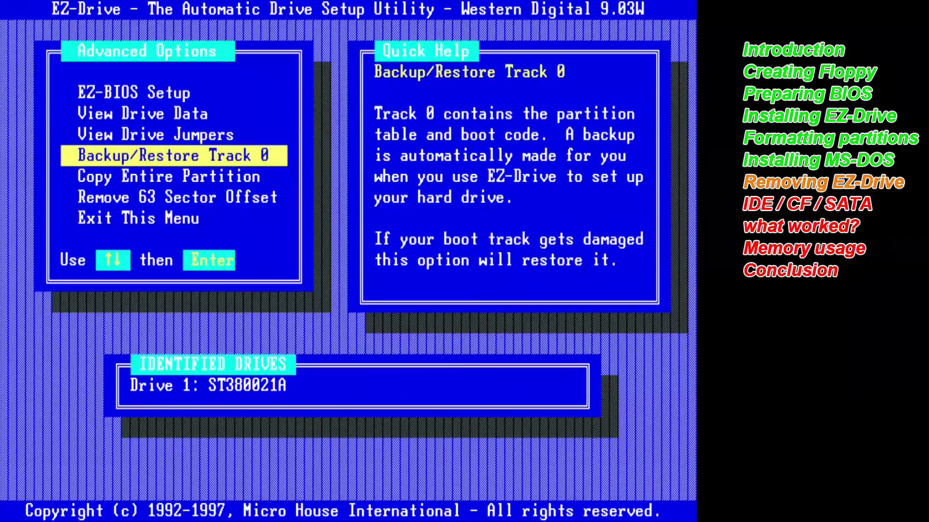
key("Return")
key("Down")
key("Down")
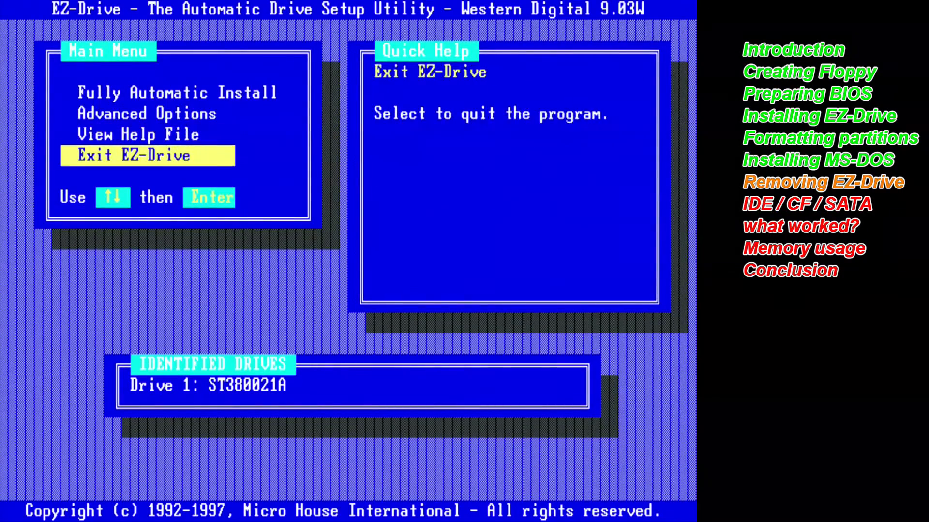
key("Return")
key("Return")
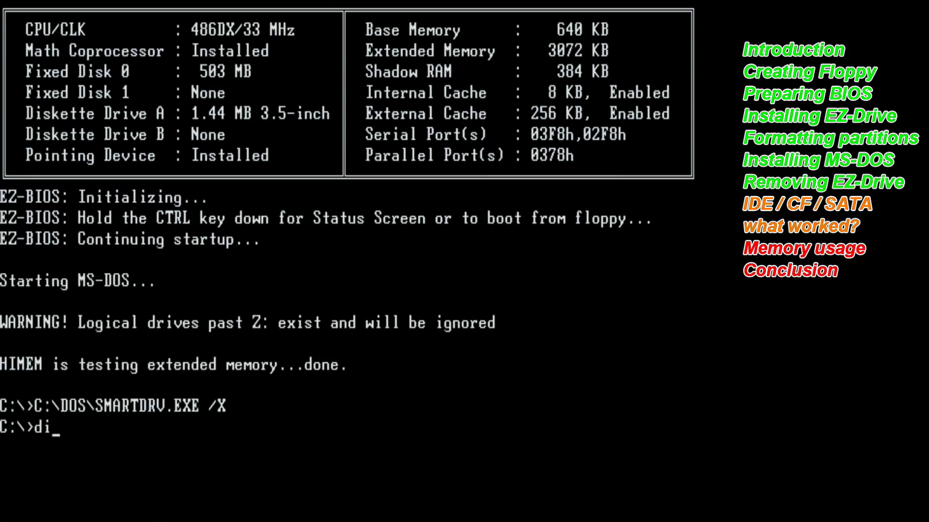
Run CHKDSK and ScanDisk on drive C, declining the surface scan.
type("r")
key("Return")
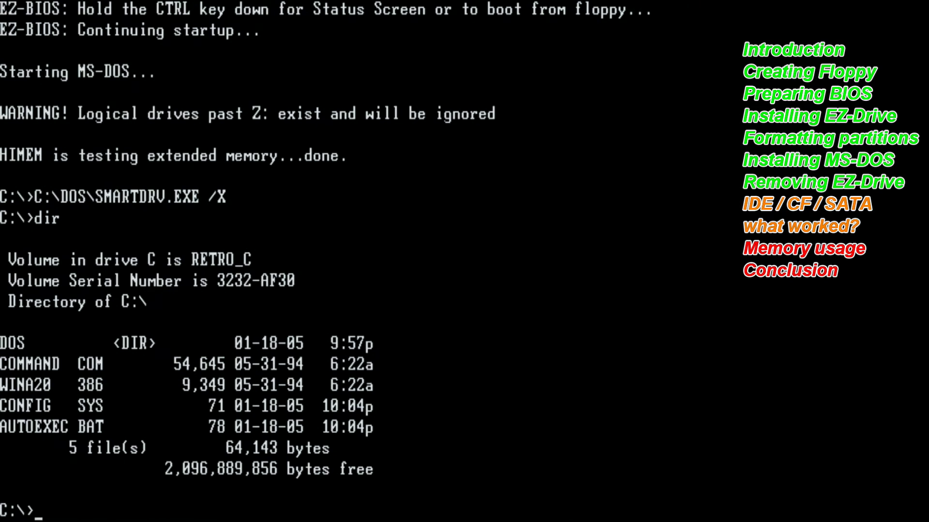
type("chkdsk")
key("Return")
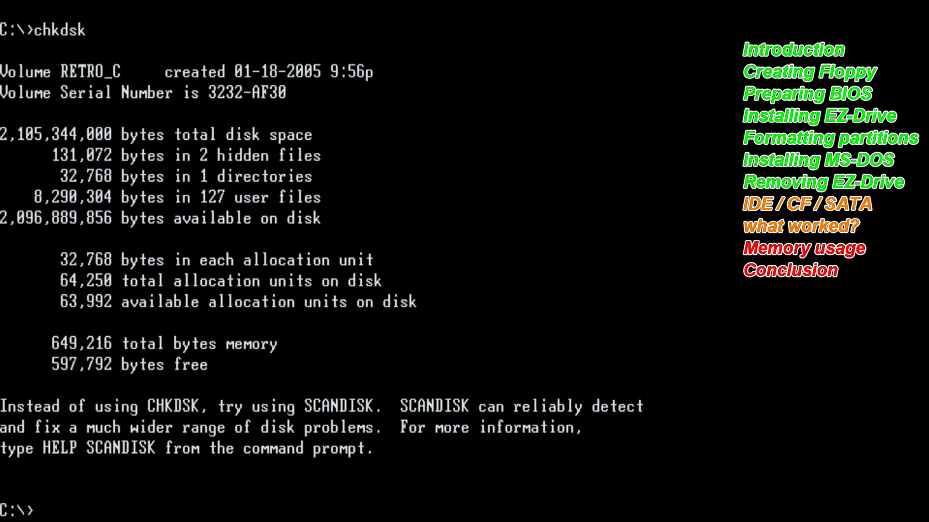
type("scandisk")
key("Return")
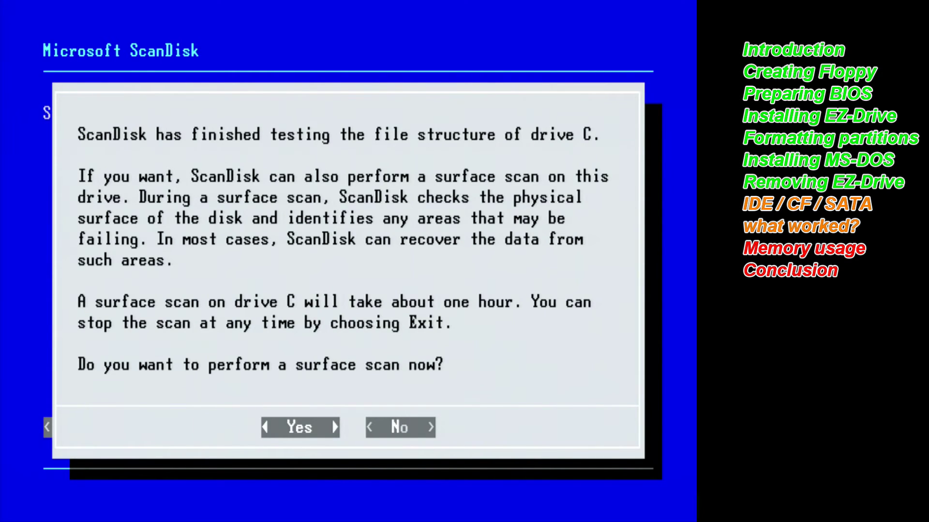
key("Right")
key("Left")
key("Right")
key("Return")
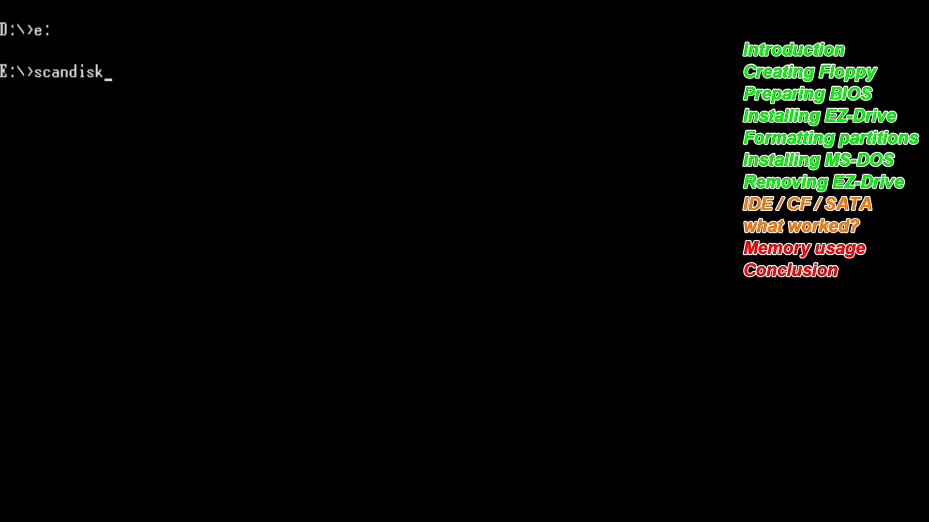
ScanDisk drives E and F without surface scans, then list and CHKDSK drive F.
key("Return")
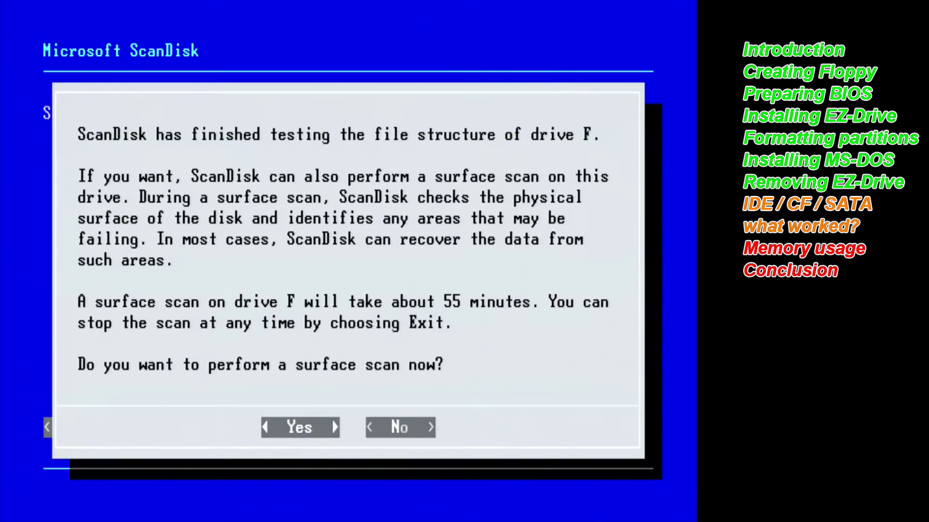
key("Tab")
key("Return")
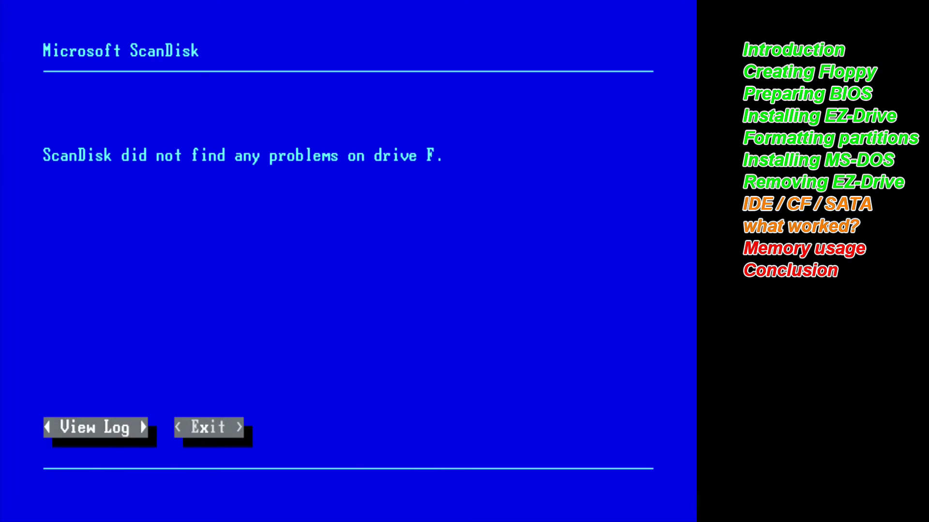
type("xdir")
key("Return")
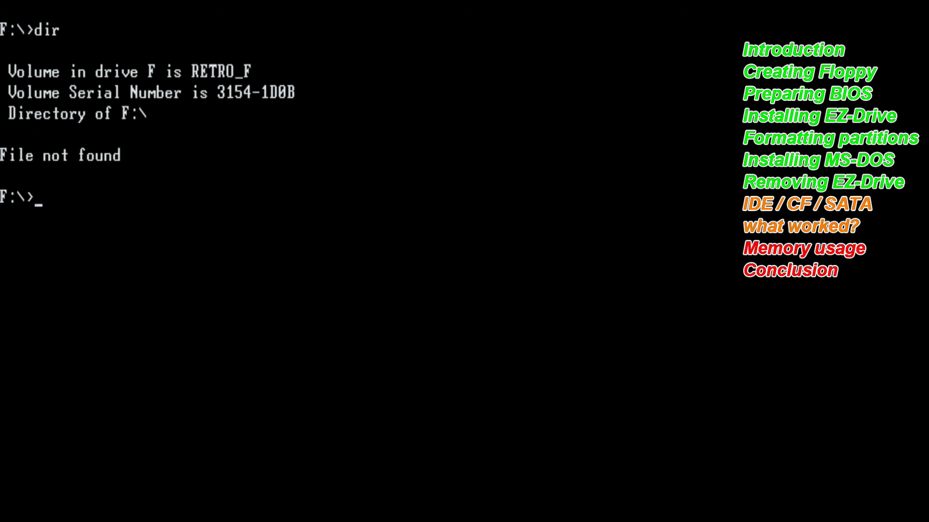
type("chkdsk")
key("Return")
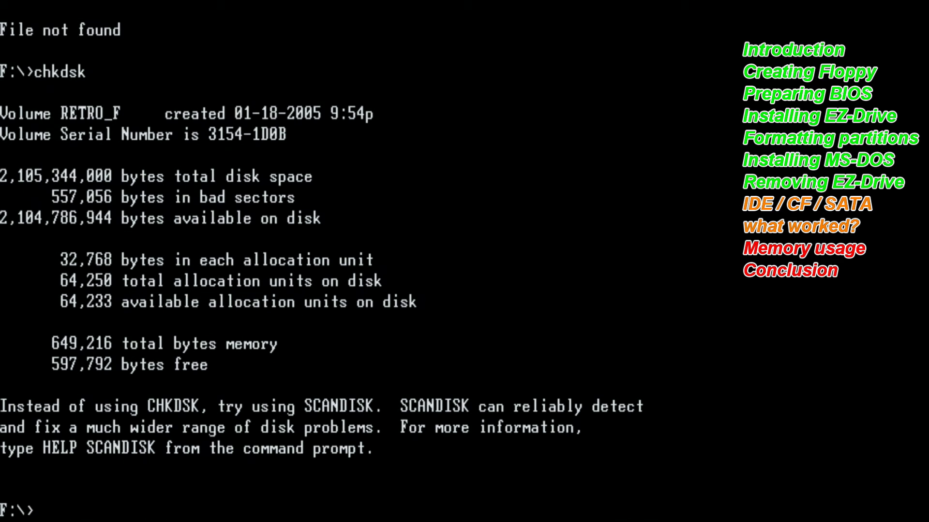
Run CHKDSK on drives E and D.
type("e:")
key("Return")
type("chkdsk")
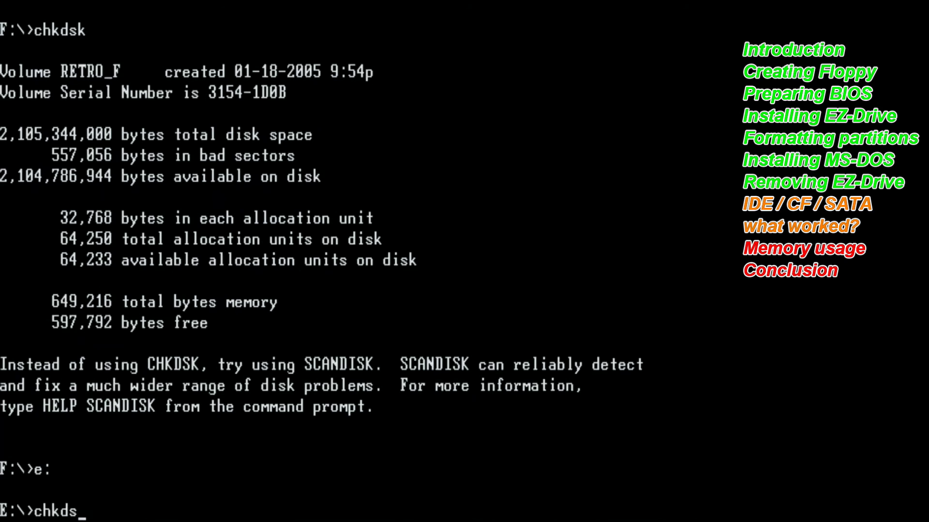
key("Return")
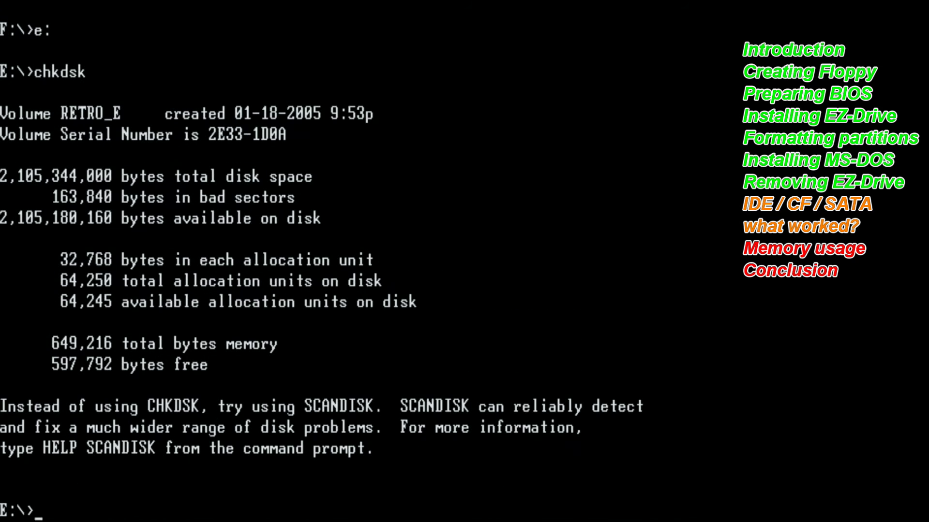
type("d:")
key("Return")
type("chkdsk")
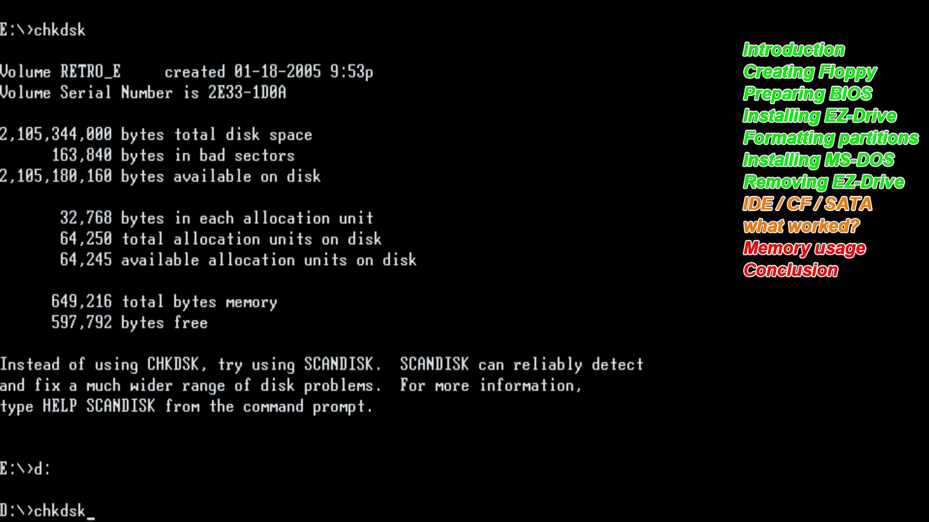
key("Return")
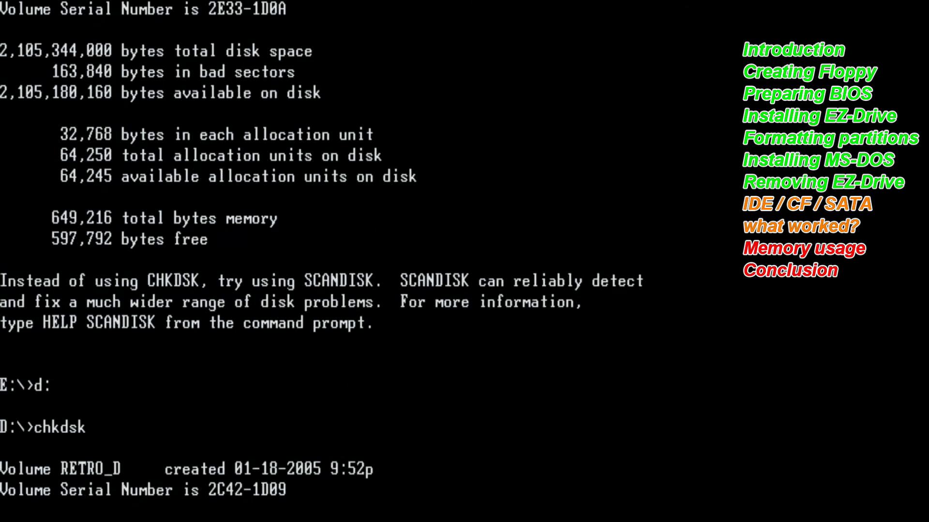
type("c")
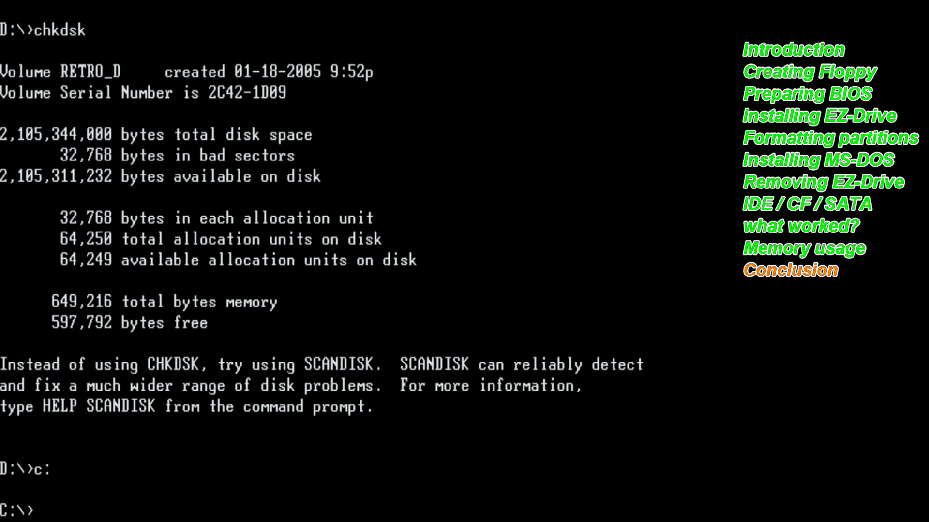
List drive C's root, showing DOS, COMMAND.COM, CONFIG.SYS and AUTOEXEC.BAT with 2,096,889,856 bytes free.
type("dir")
key("Return")
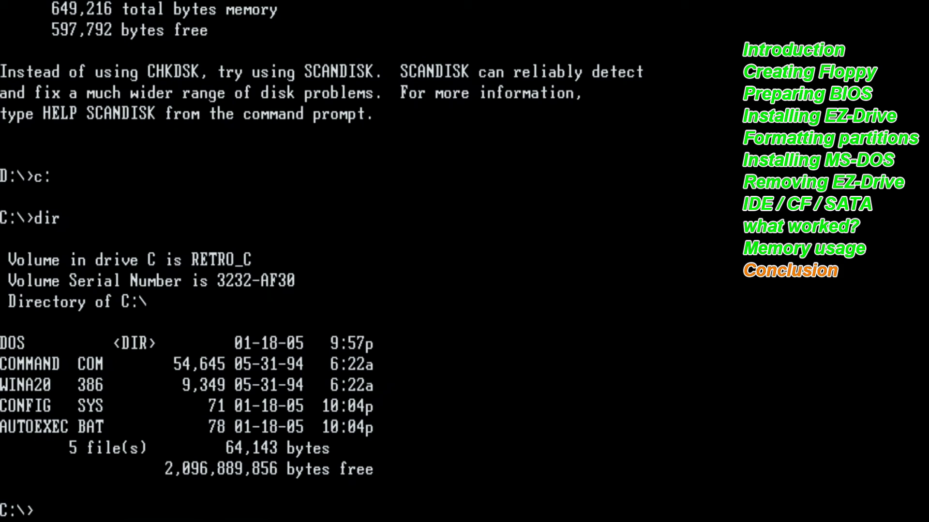
Run format a: /u to unconditionally format the 1.44M diskette in drive A.
type("format a: /u")
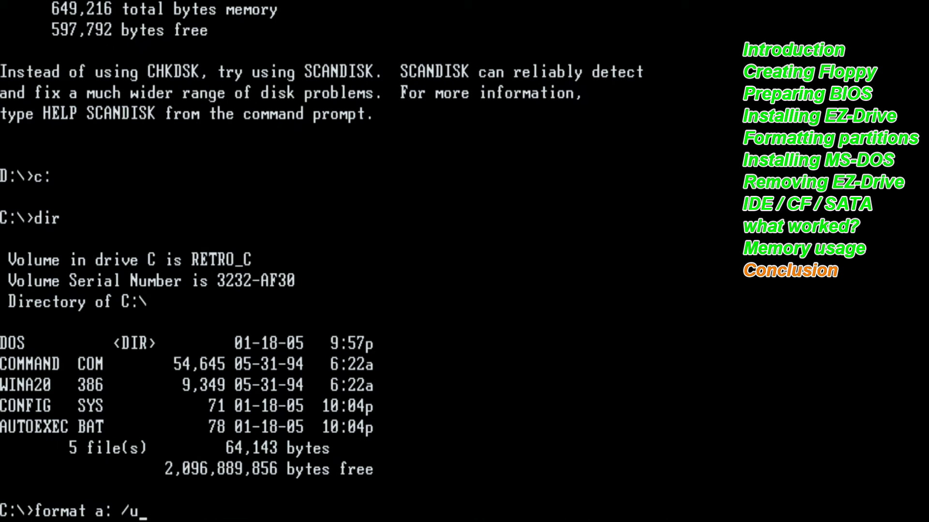
key("Return")
key("Return")
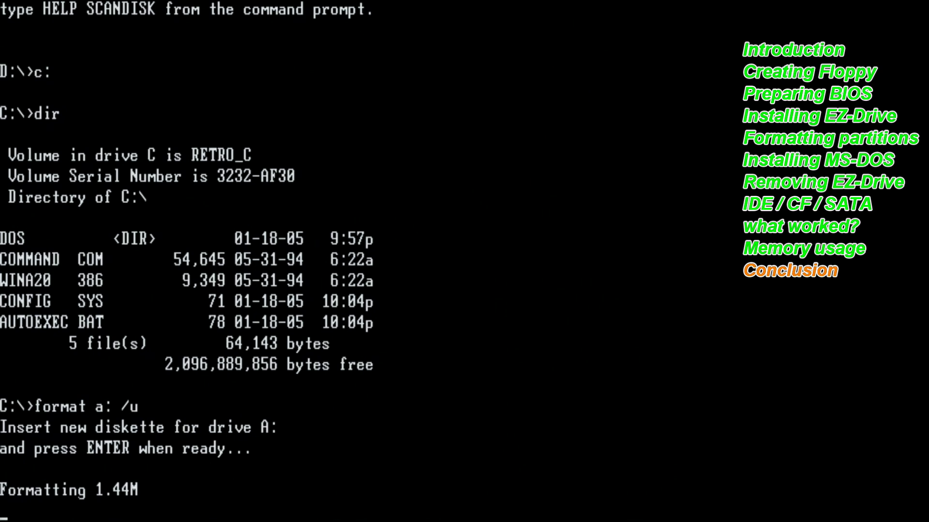